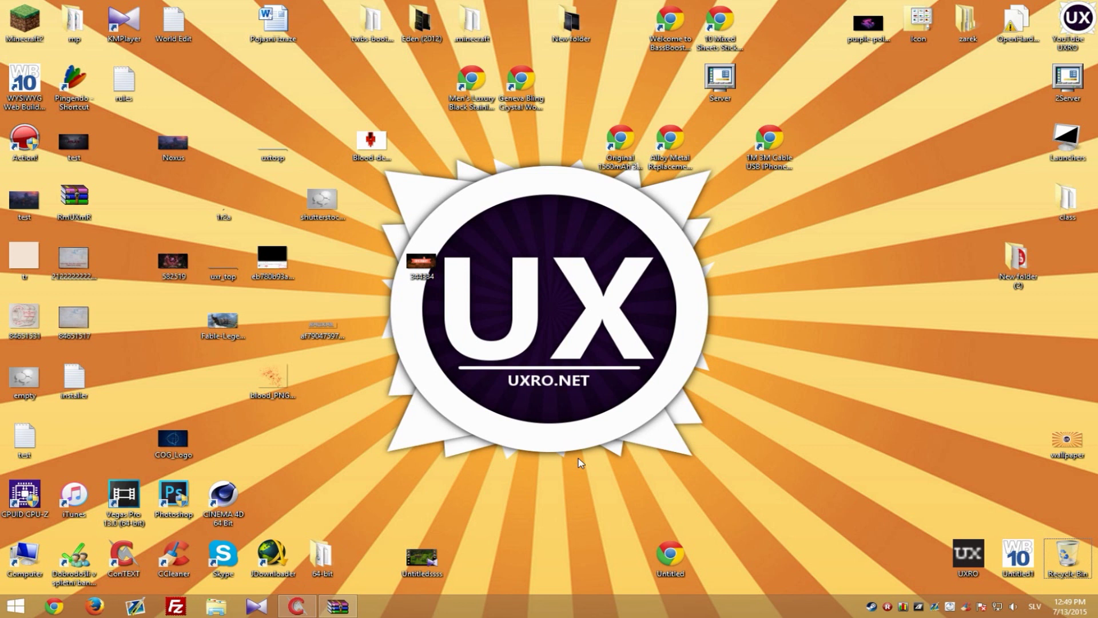
Step: Open Chrome, search Google for "uxro" and open the UXRO site's Launchers page in a maximized window
left_click(50, 607)
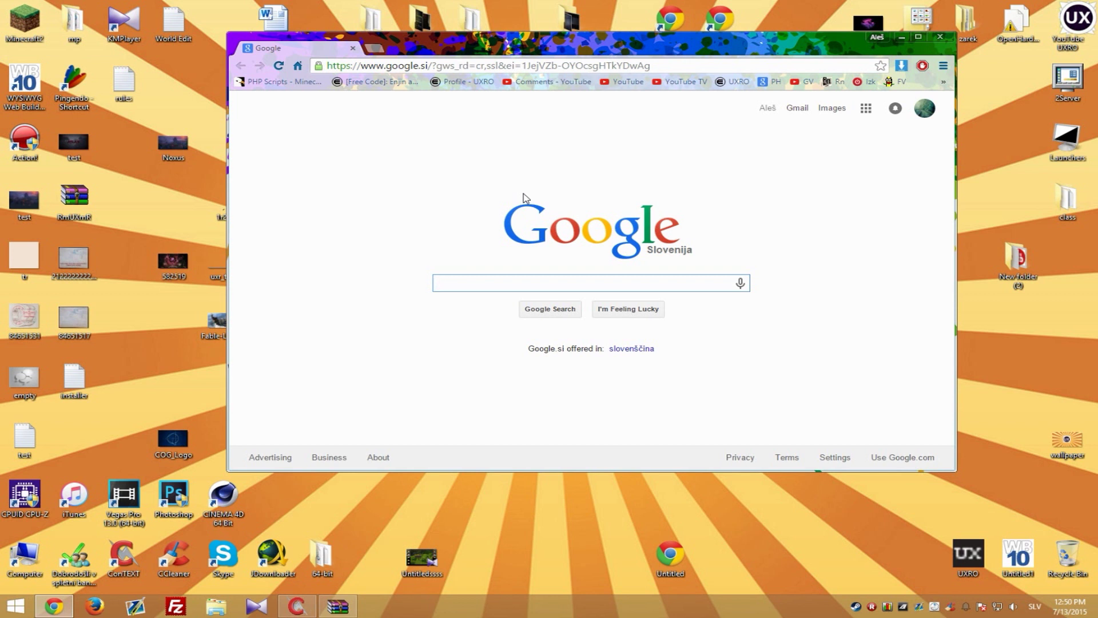
type("uxro")
key("Return")
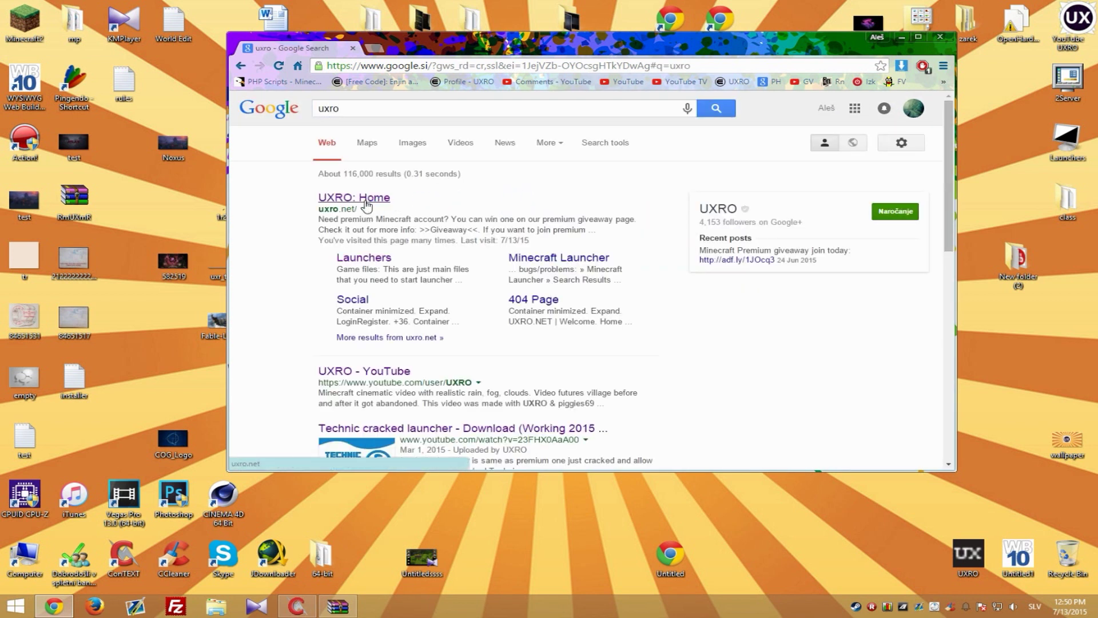
left_click(366, 260)
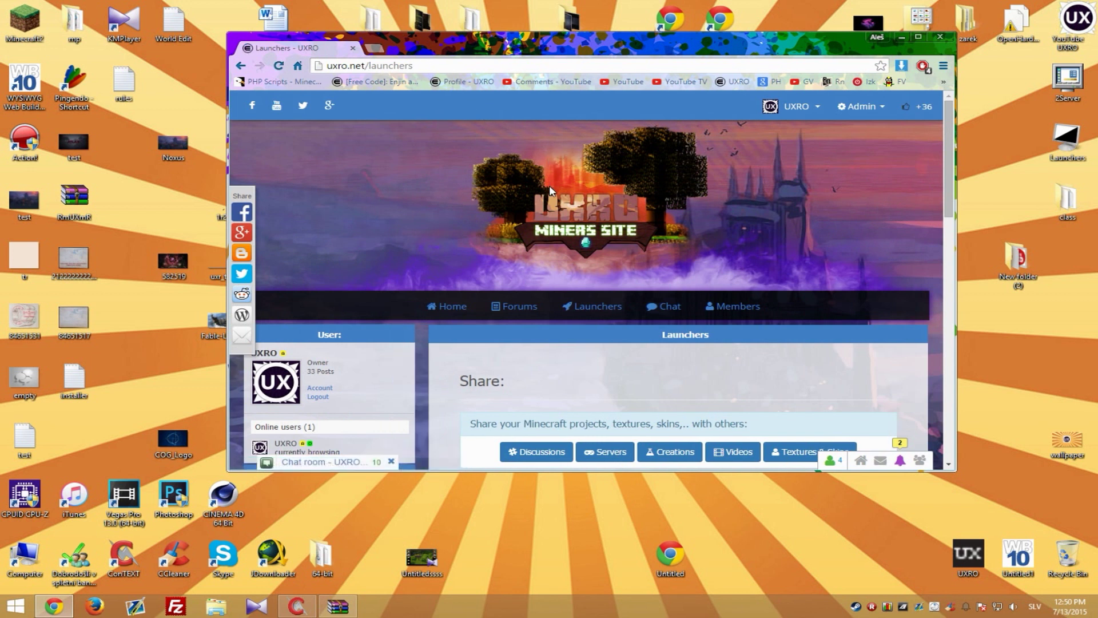
scroll(813, 294, "down", 2)
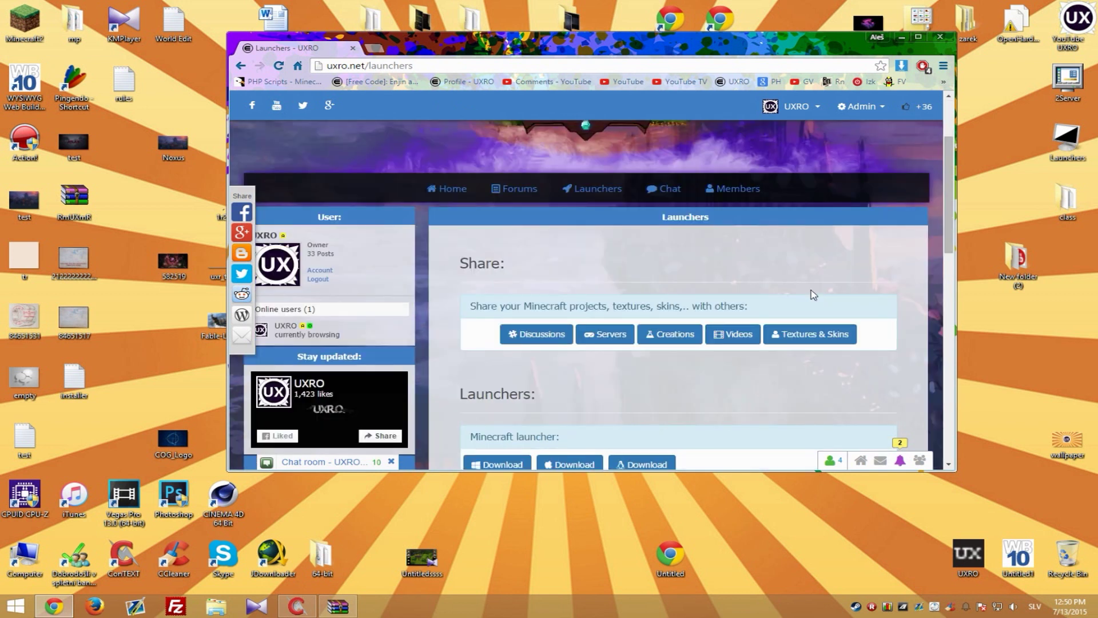
left_click_drag(750, 52, 750, 3)
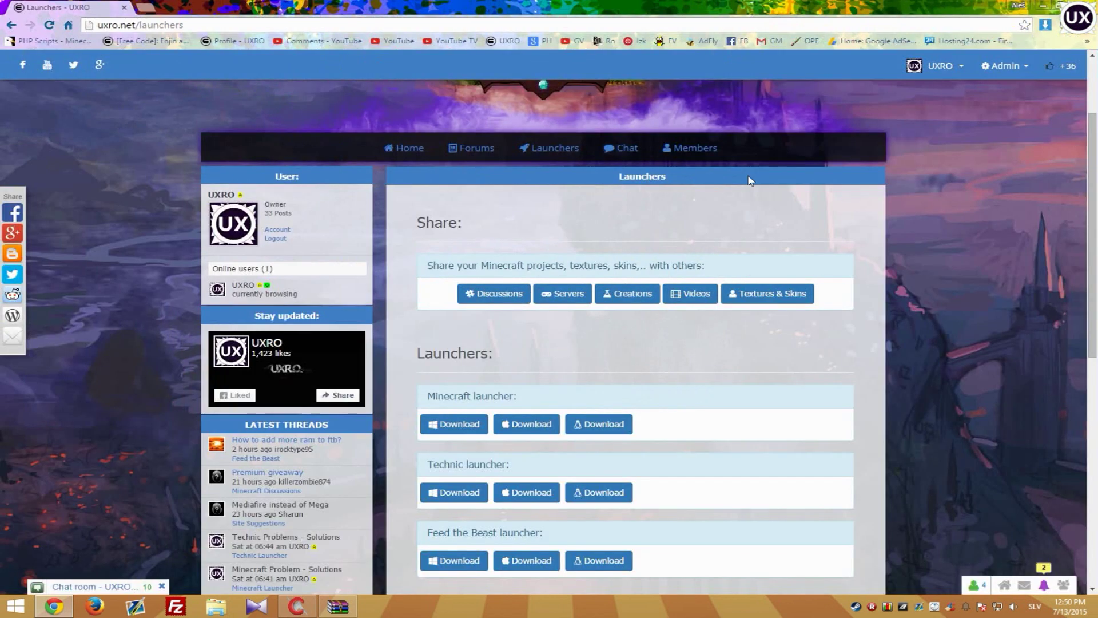
Step: Find the Minecraft launcher entry in the Launchers section and download its Windows version
left_click_drag(416, 356, 615, 351)
left_click(604, 366)
scroll(526, 396, "down", 2)
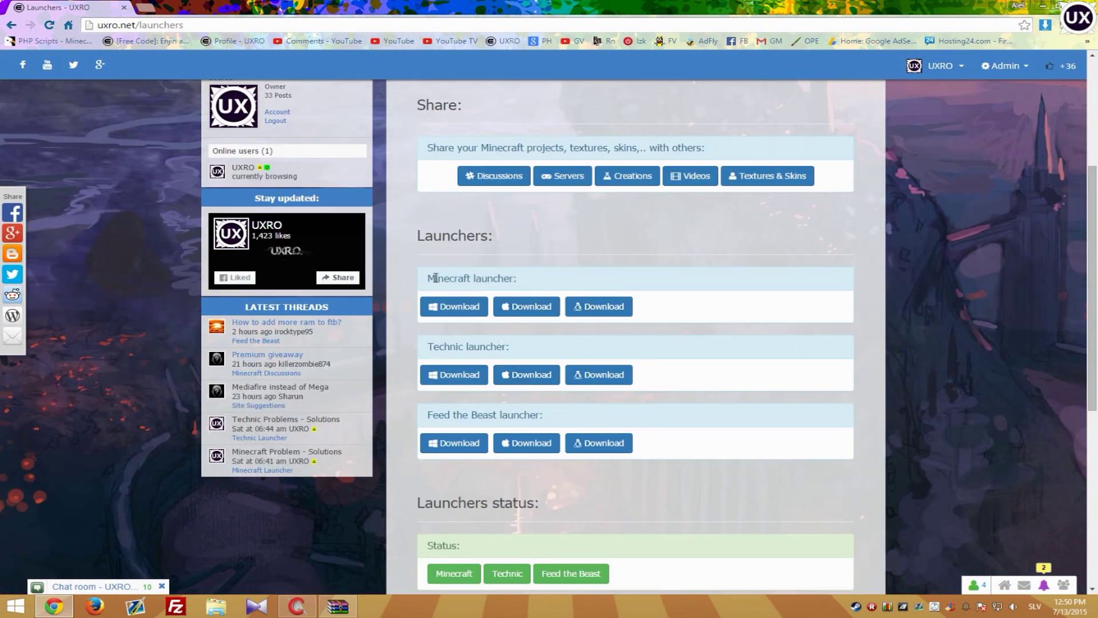
left_click_drag(427, 278, 520, 279)
left_click(533, 284)
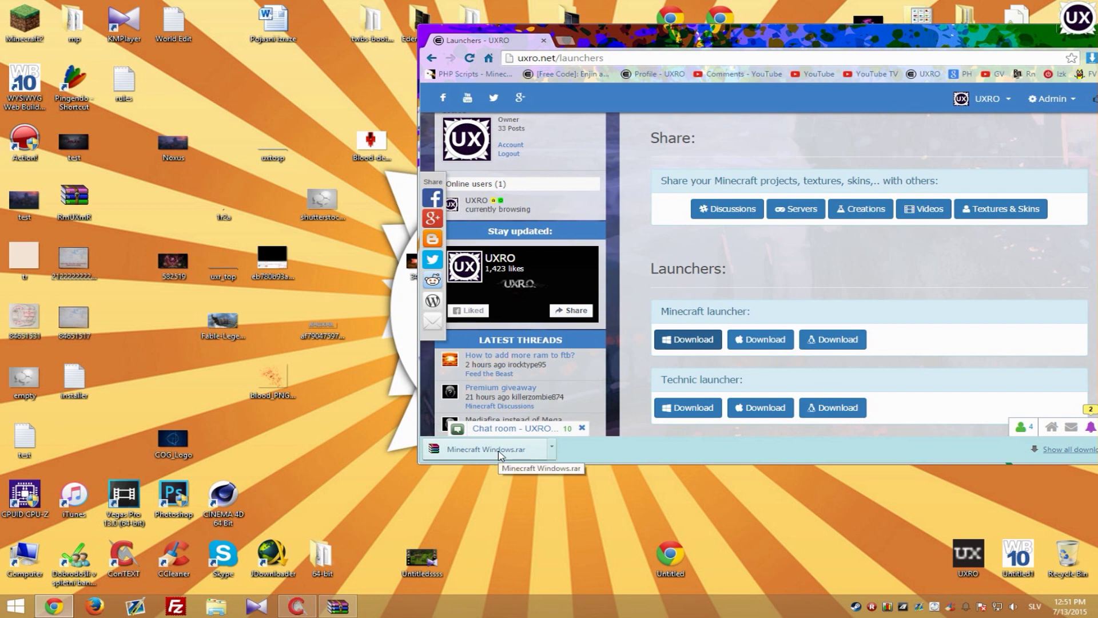
Step: Extract Minecraft.exe from the downloaded Minecraft Windows.rar archive to the desktop and close the archive
left_click(501, 451)
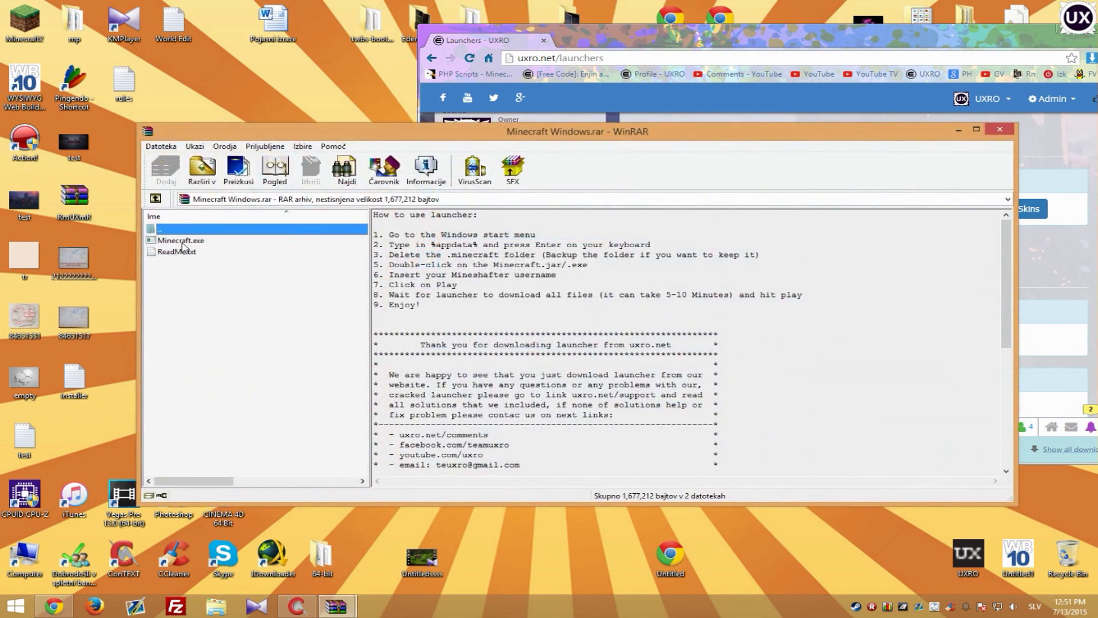
left_click_drag(183, 245, 538, 560)
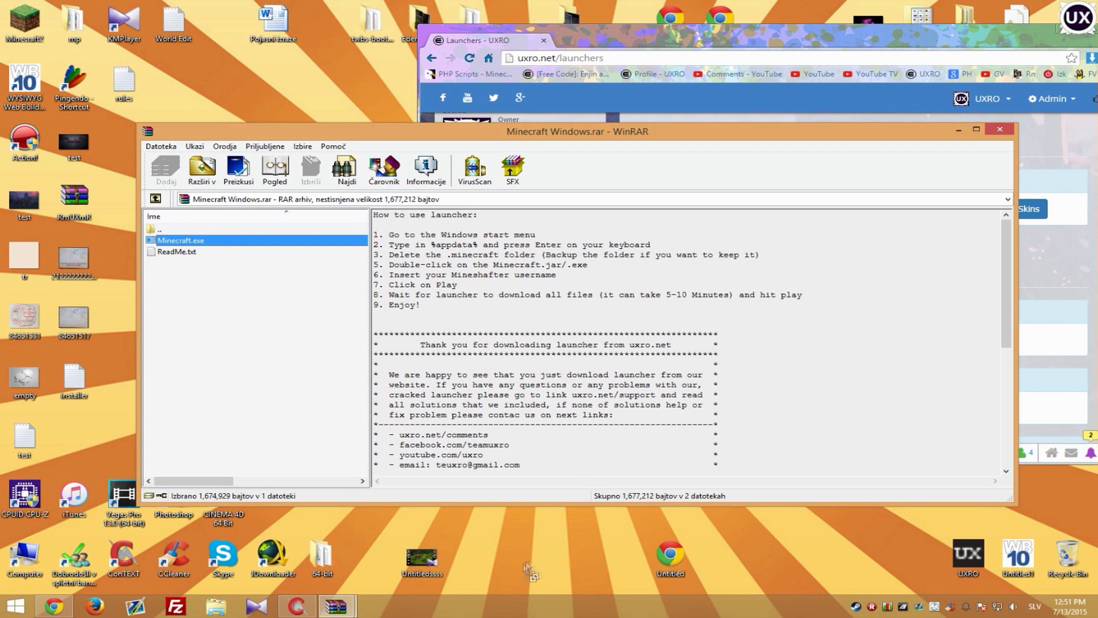
left_click(999, 129)
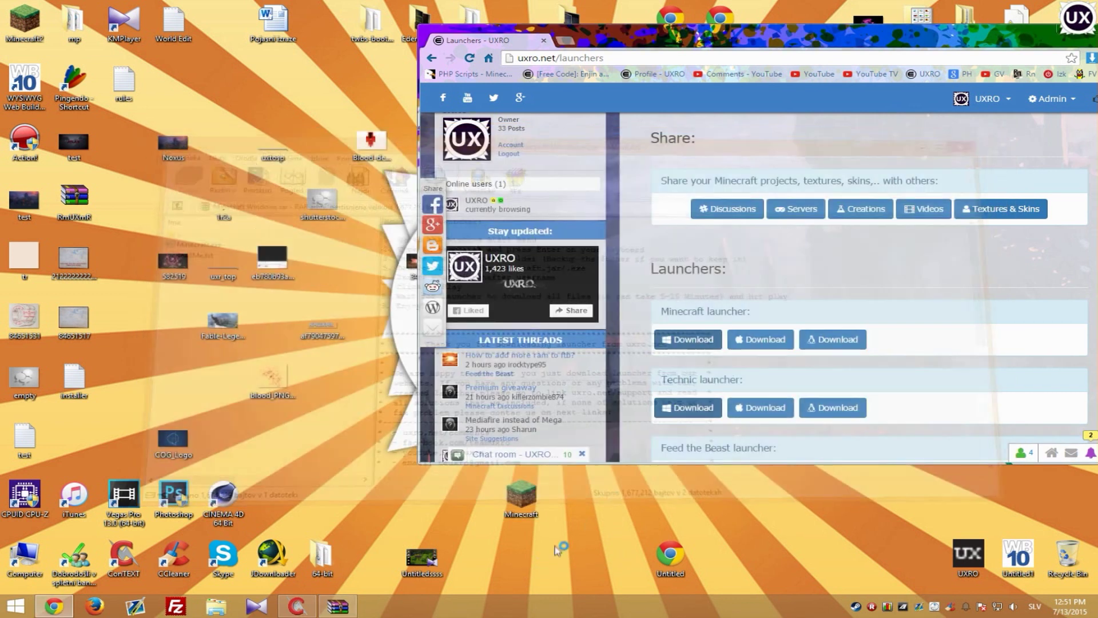
Step: Run the extracted Minecraft launcher from the desktop and log in with the username Notch
double_click(529, 495)
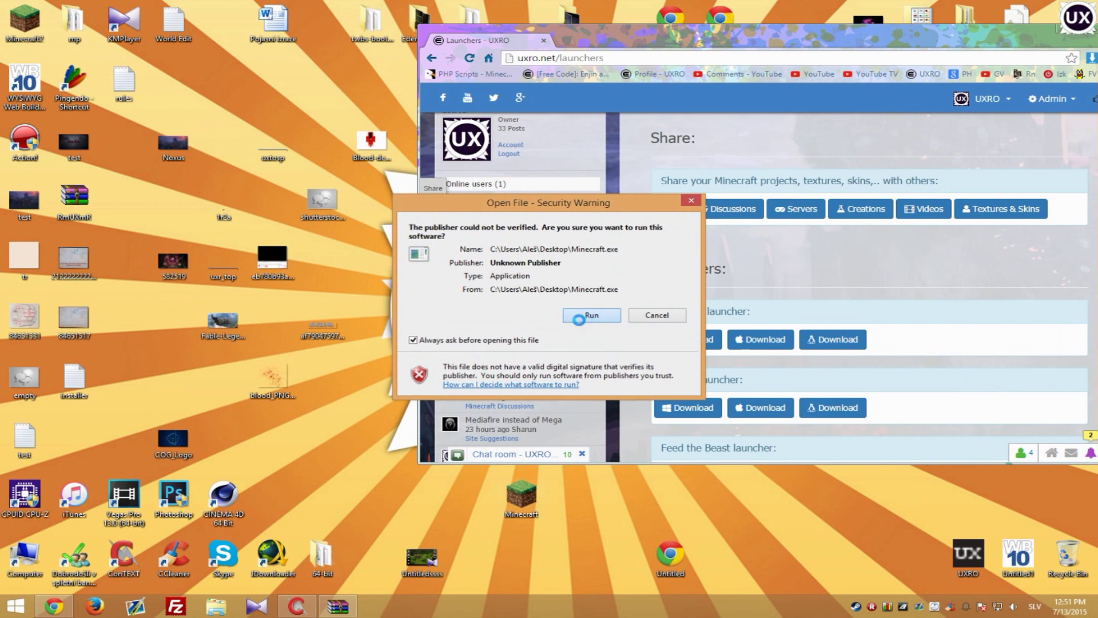
left_click(586, 314)
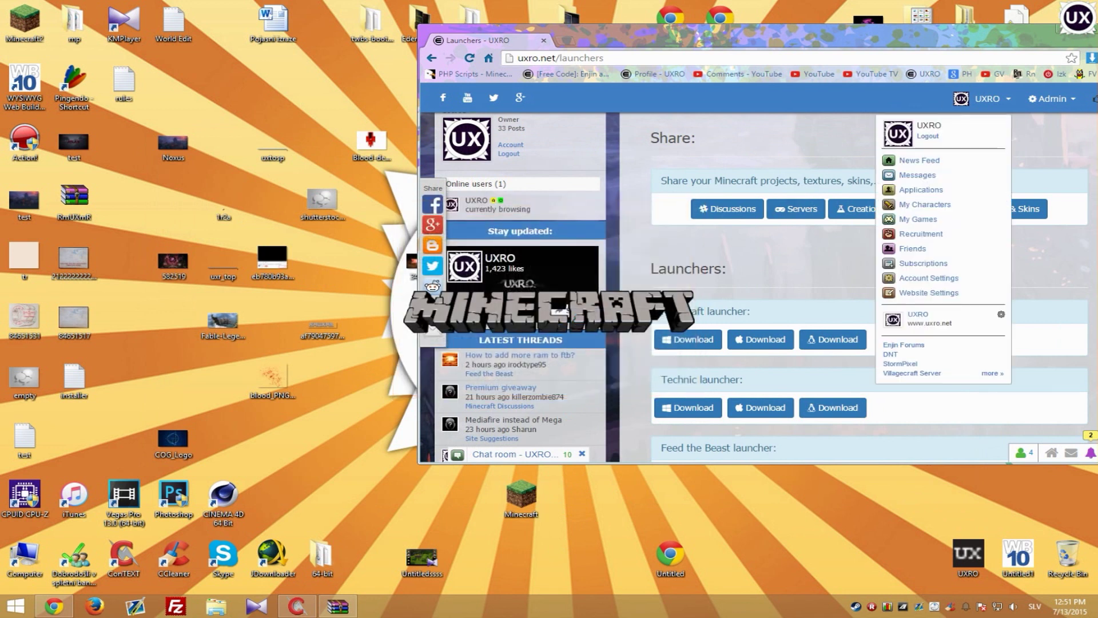
left_click(1088, 34)
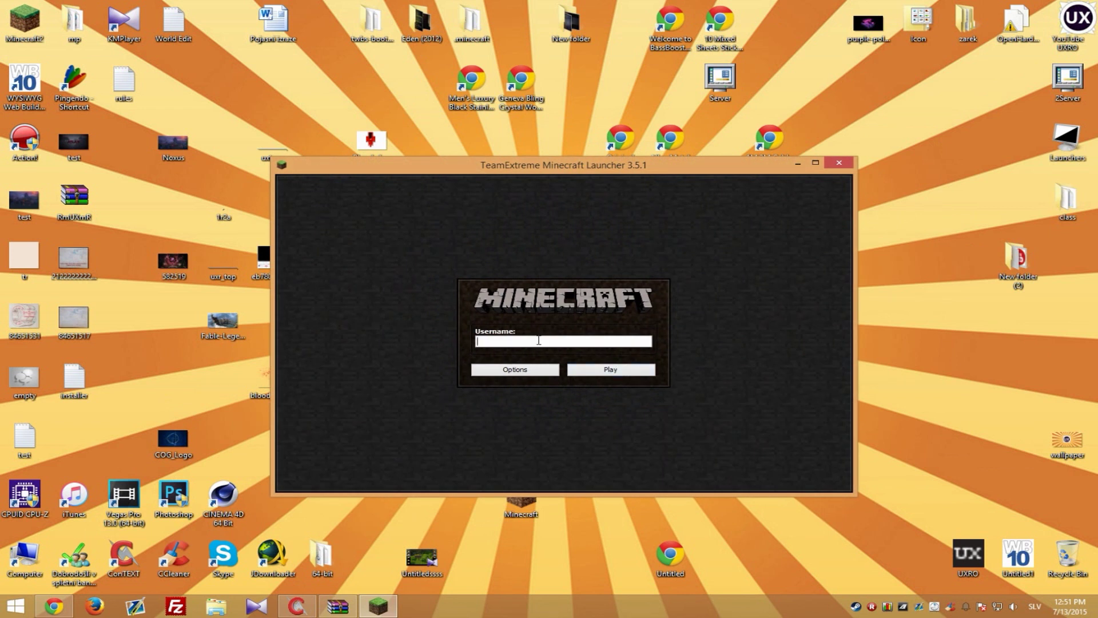
type("Notch")
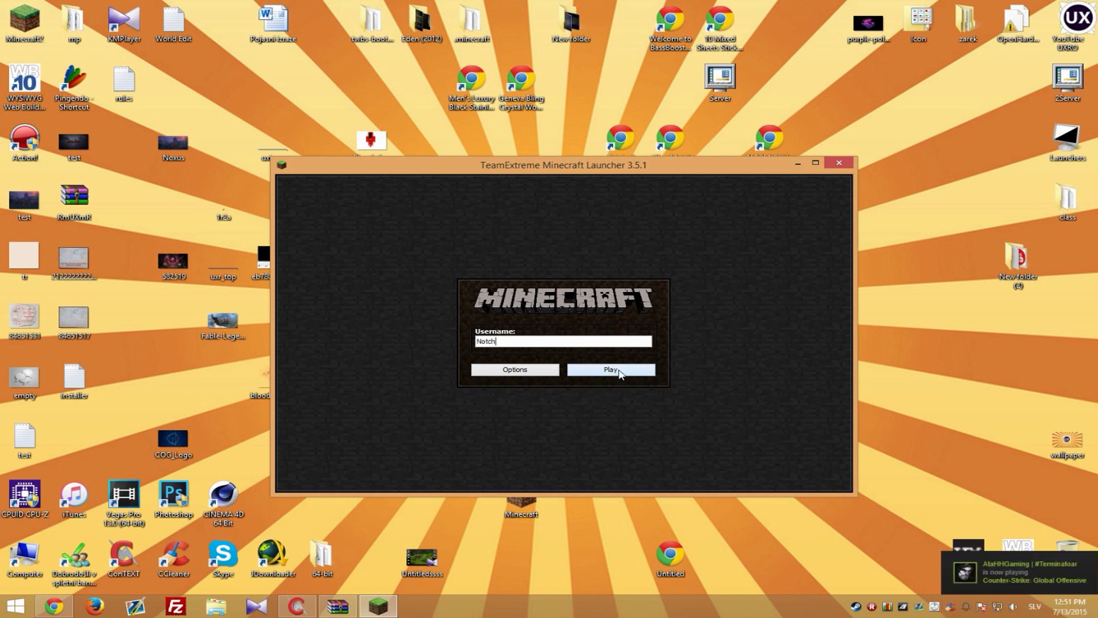
left_click(611, 369)
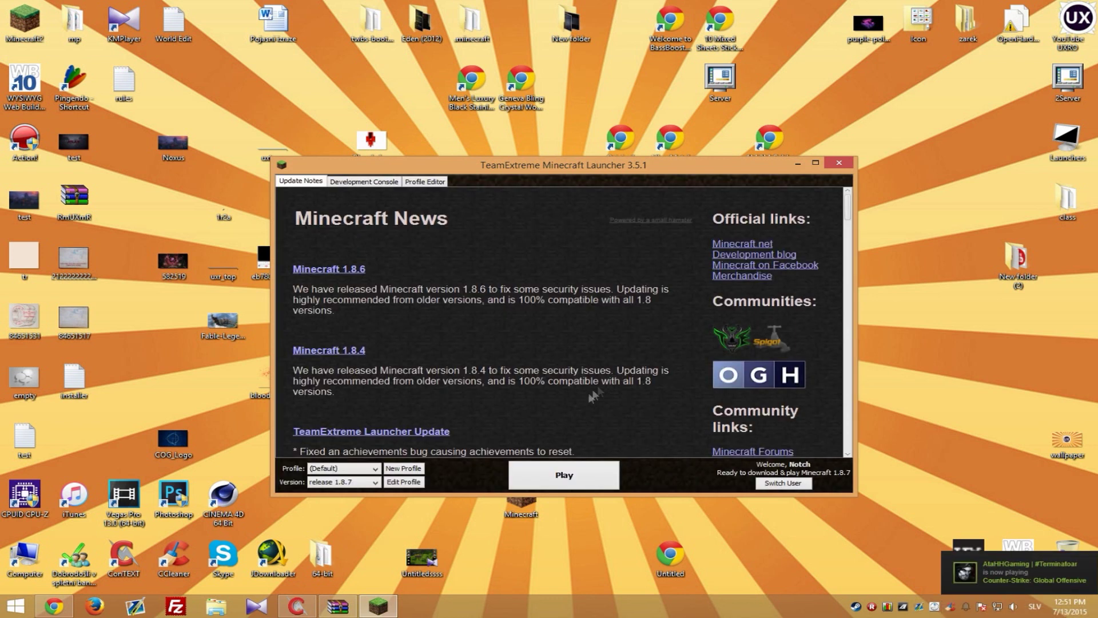
Step: Edit the default launcher profile to use version release 1.8.7 and save the profile
left_click(404, 483)
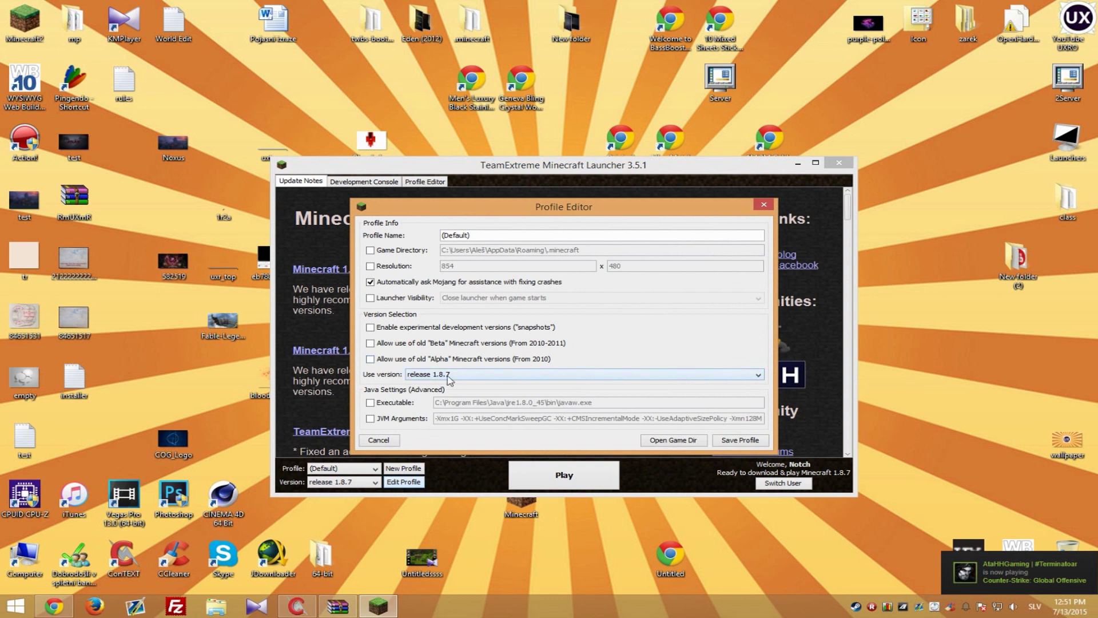
left_click(448, 376)
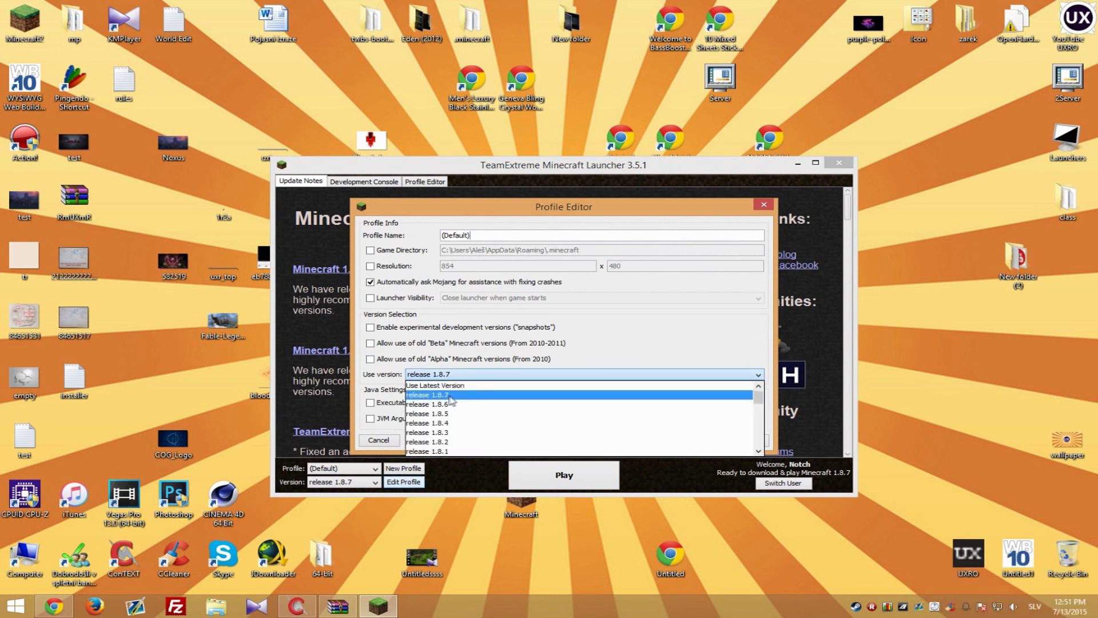
left_click(450, 396)
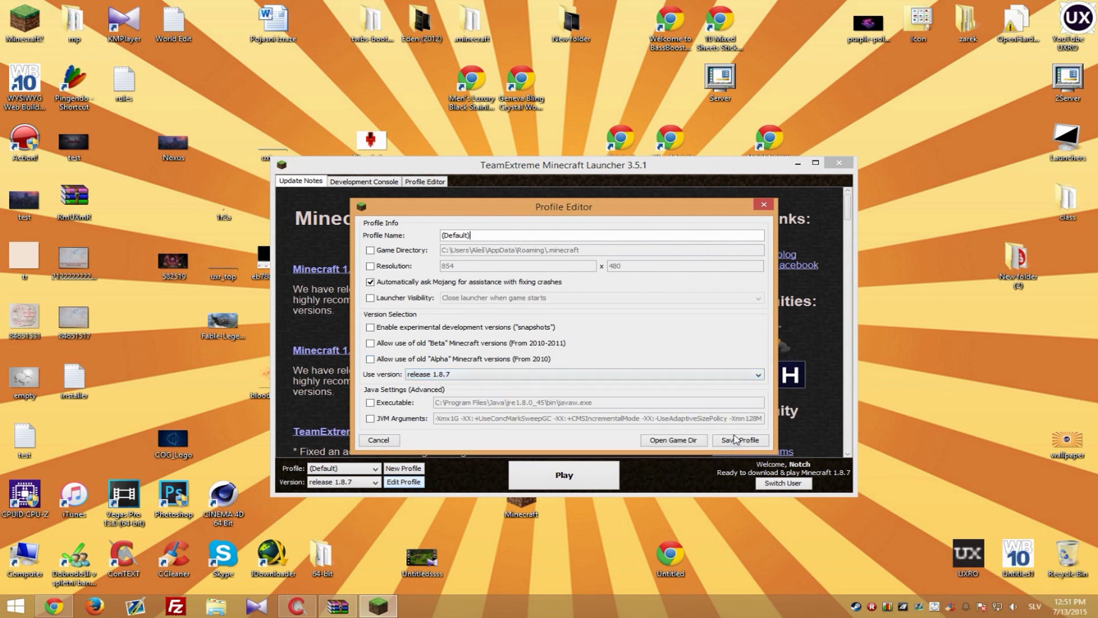
left_click(736, 439)
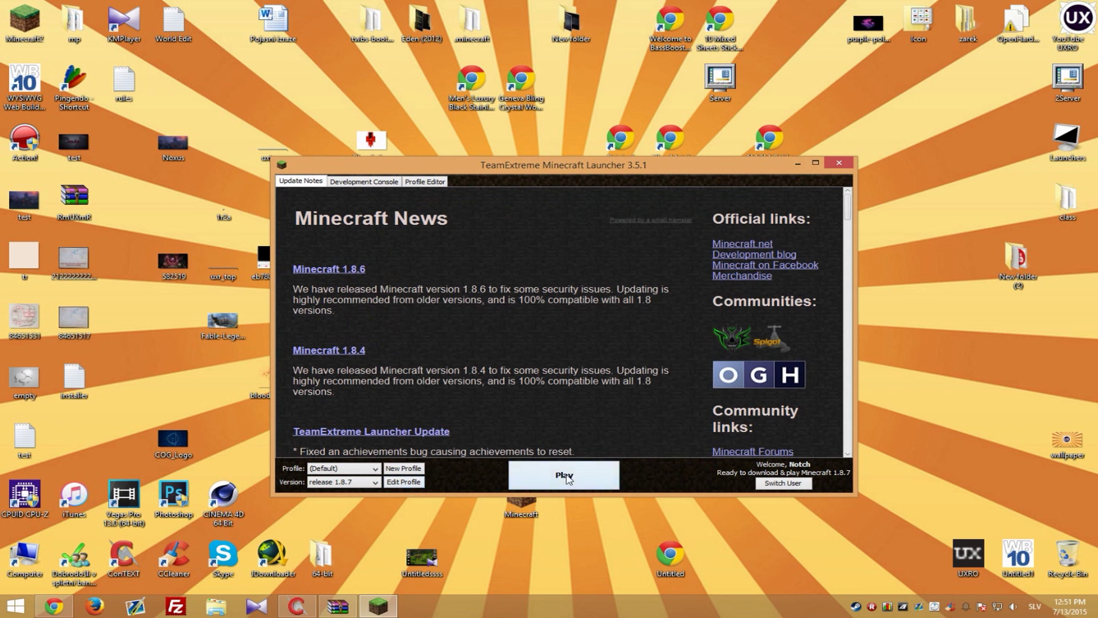
Step: Launch the game from the launcher and quit it from the title screen
left_click(566, 477)
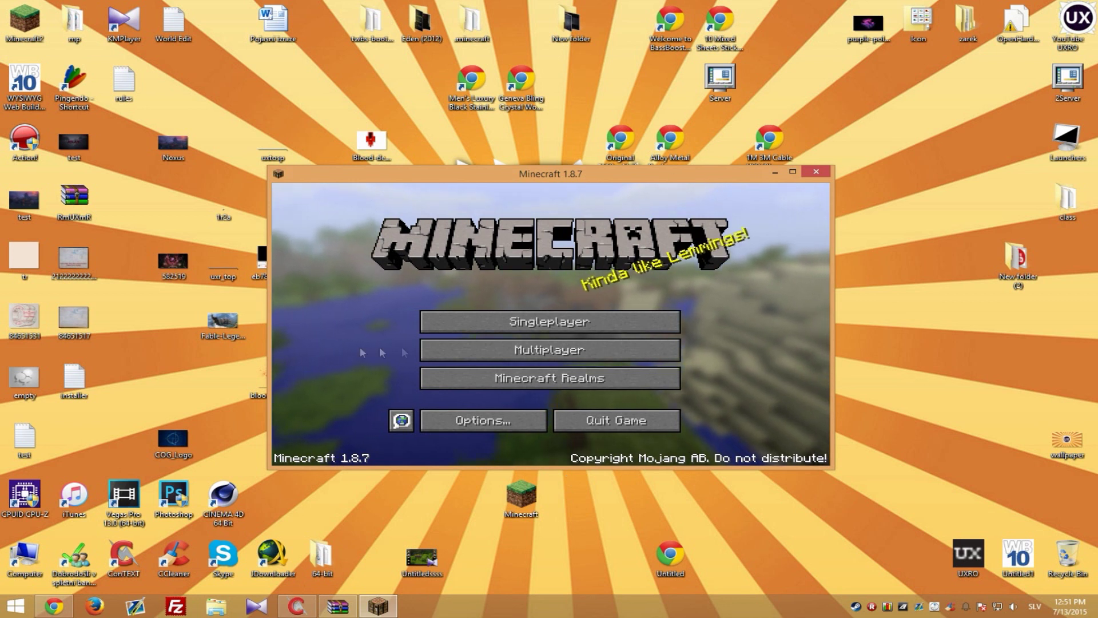
left_click(614, 419)
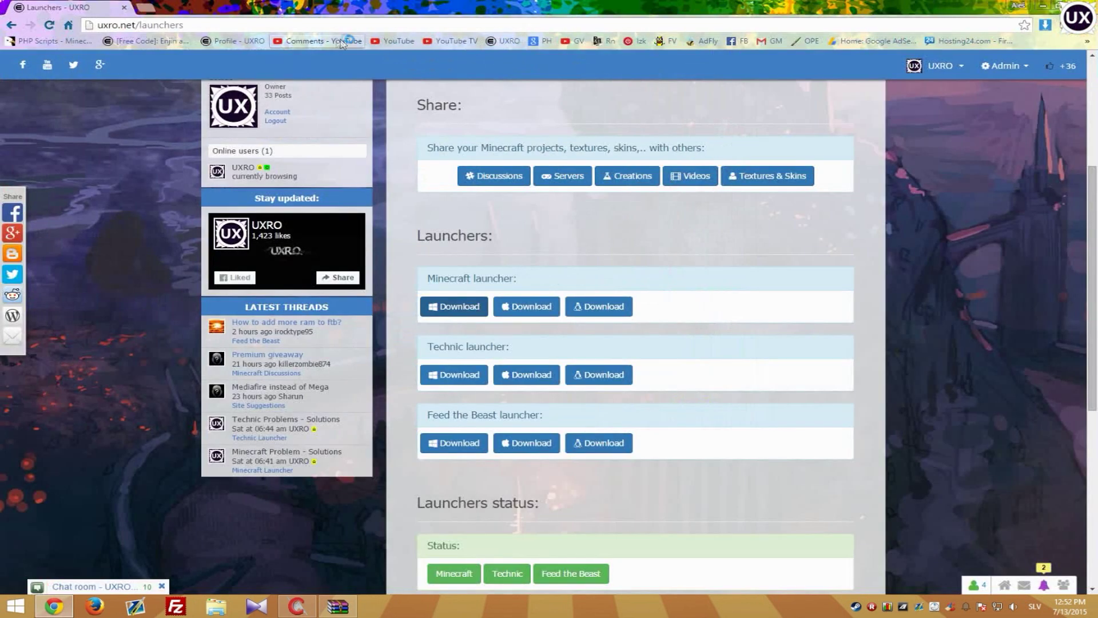
Step: Search the web for "forge" in Chrome and open the Minecraft Forge download site
left_click(326, 28)
type("forge")
key("Return")
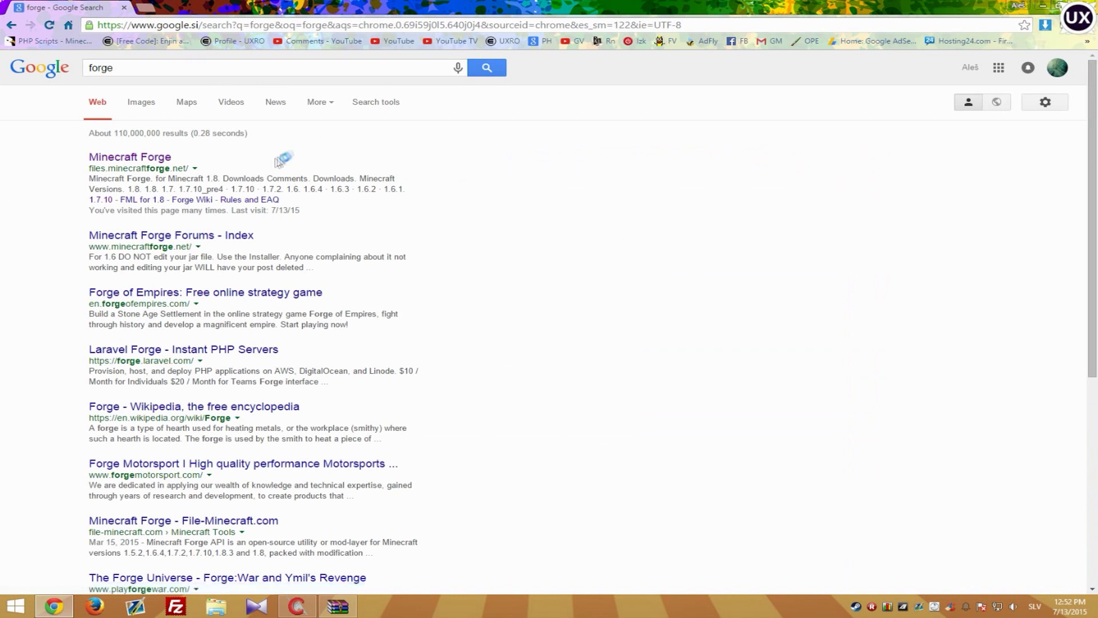
left_click(160, 153)
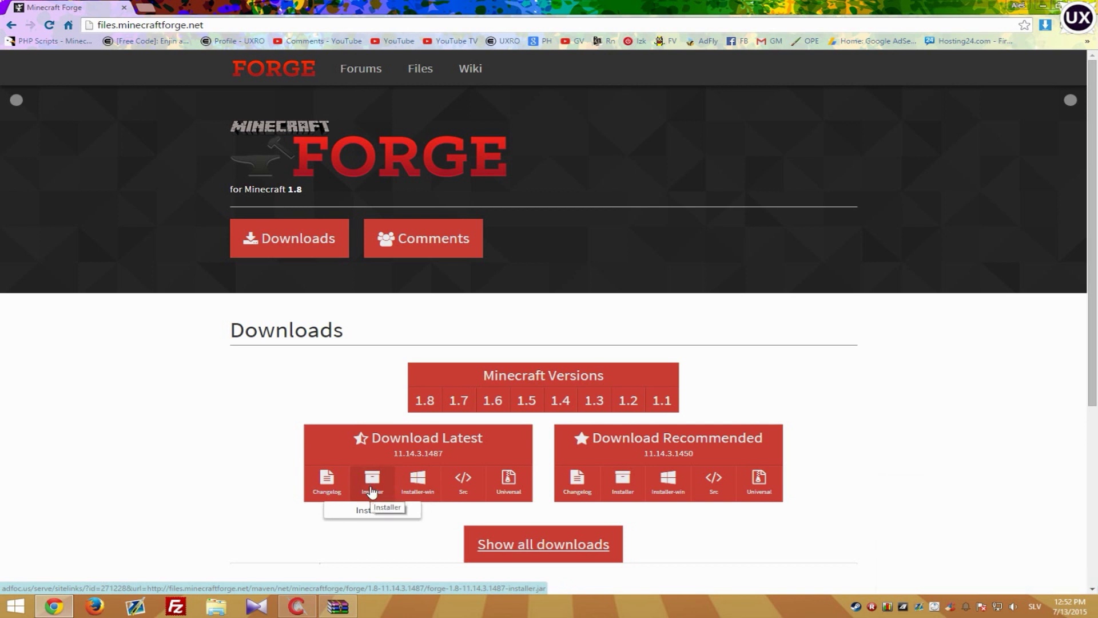
Step: Download the latest Forge 11.14.3.1487 installer for Minecraft 1.8, skipping the advertisement and keeping the flagged file
left_click(372, 492)
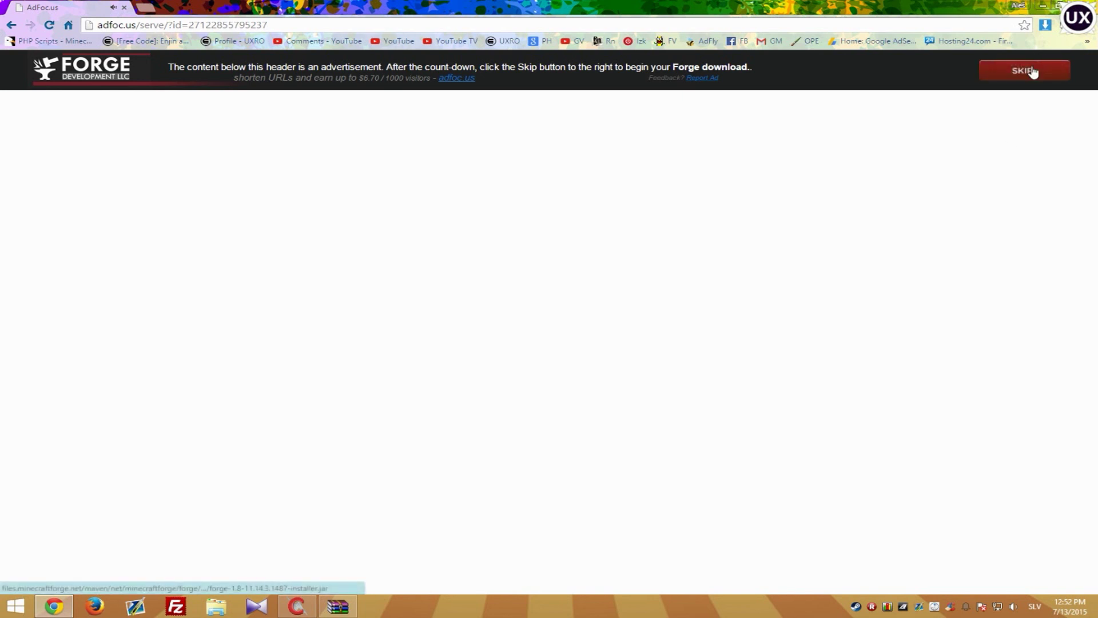
left_click(1024, 70)
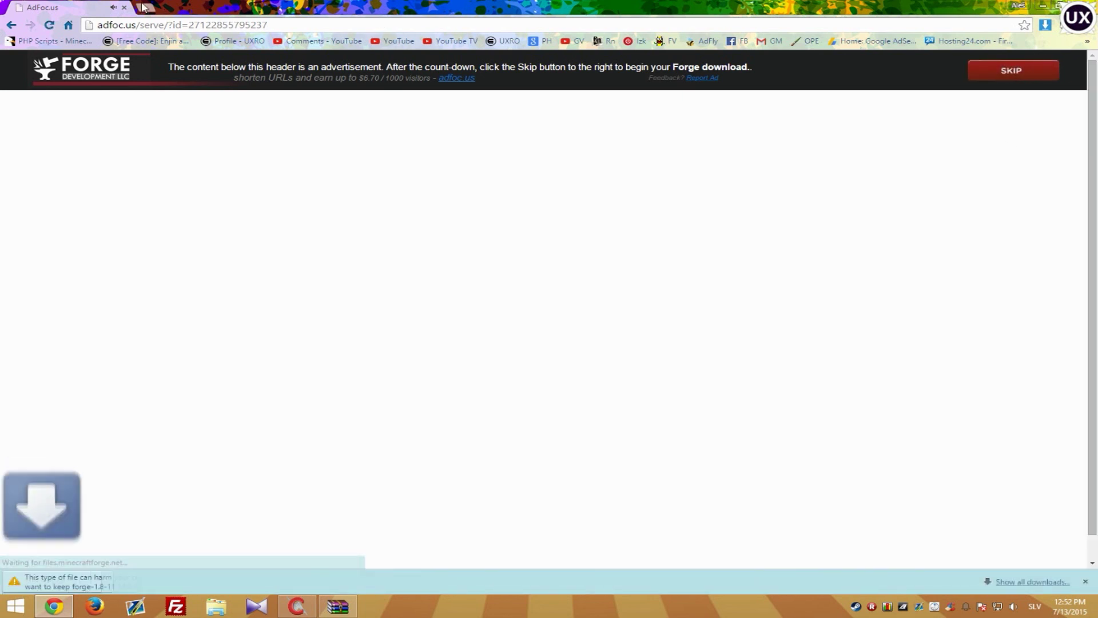
left_click(123, 7)
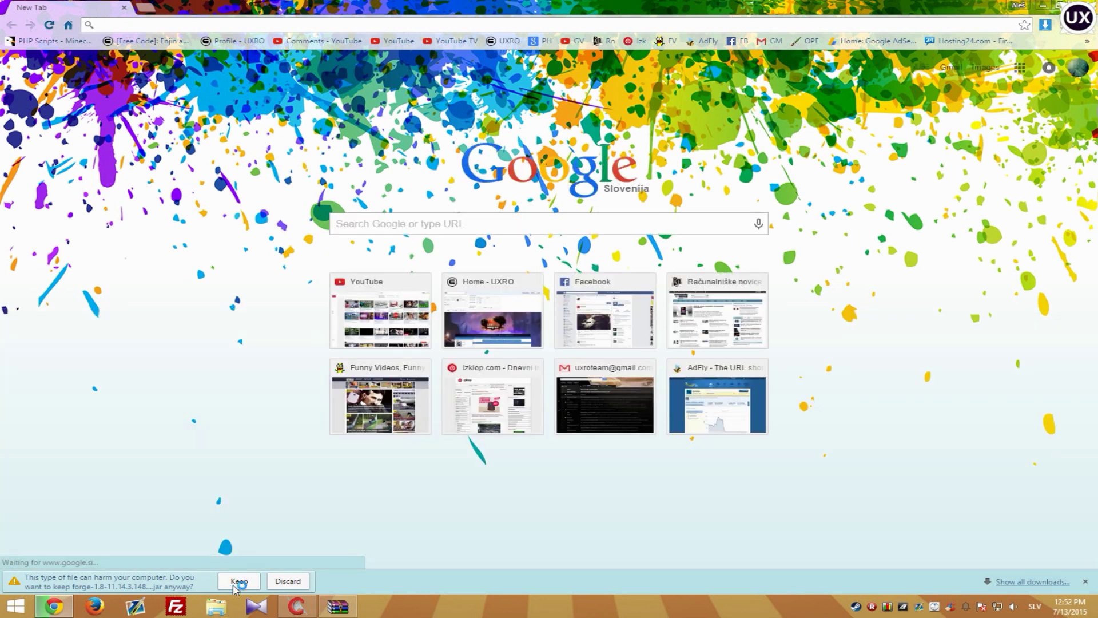
left_click(236, 582)
Step: Run the downloaded Forge installer and install the client into the .minecraft folder
double_click(558, 6)
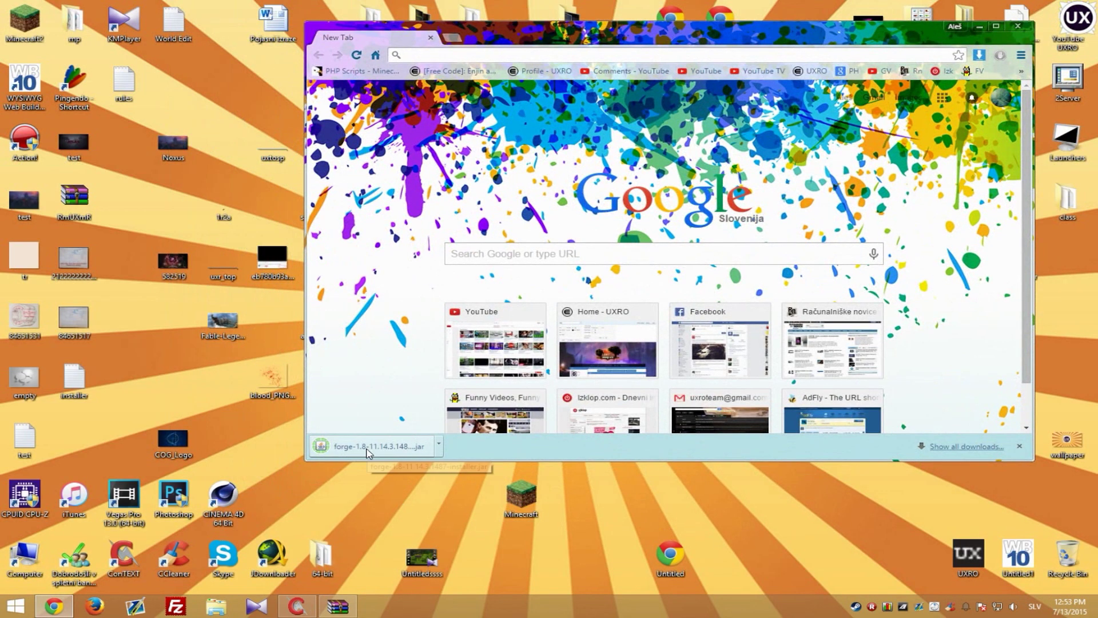
left_click(366, 447)
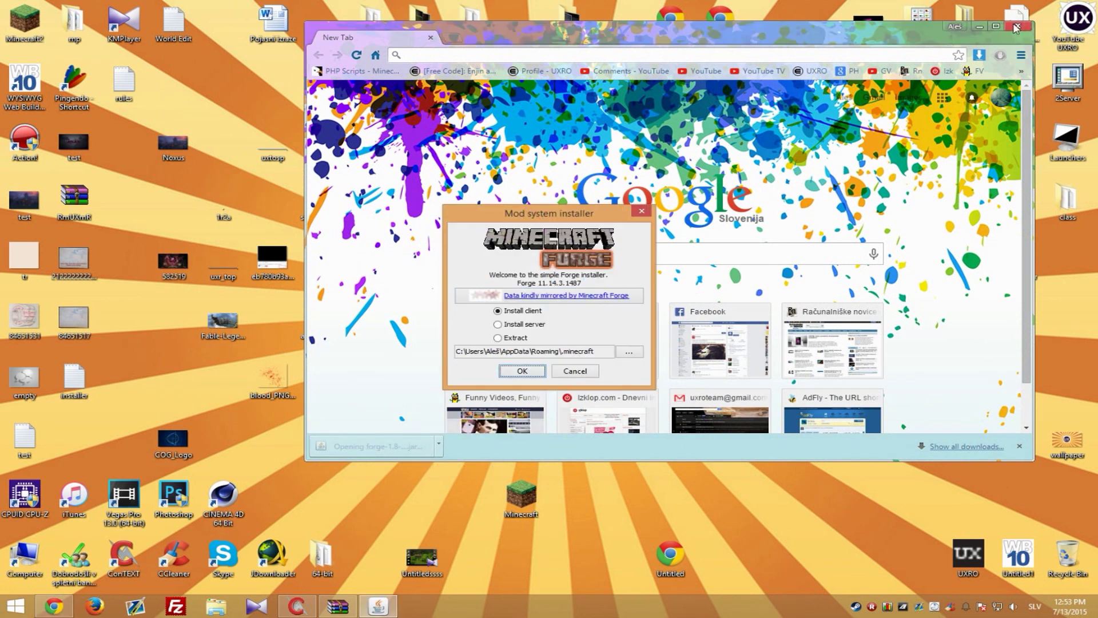
left_click(1016, 26)
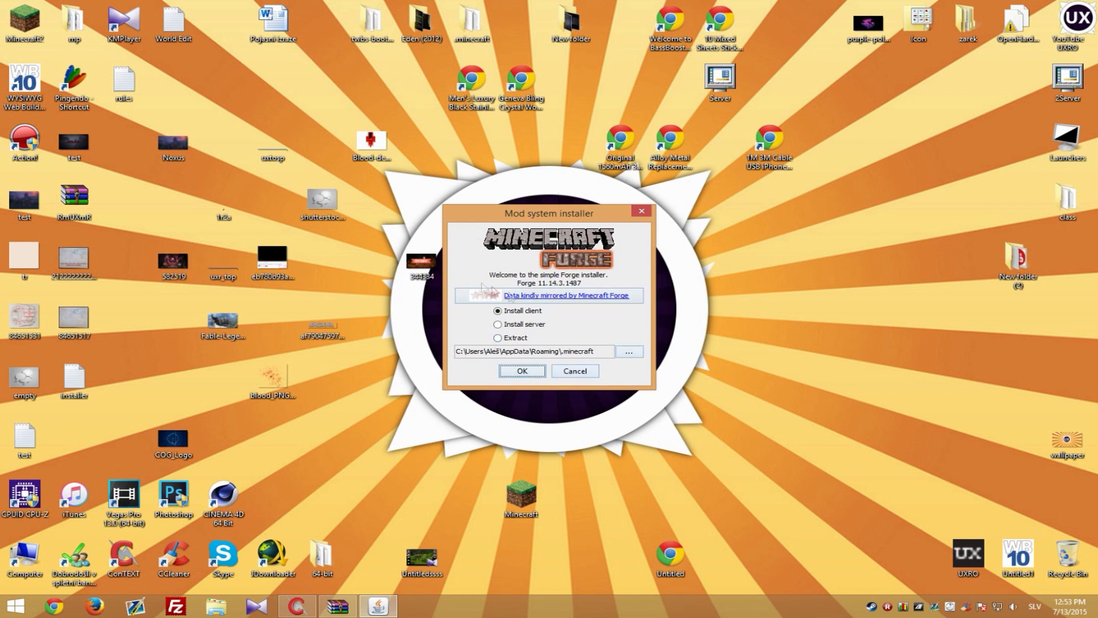
left_click(534, 372)
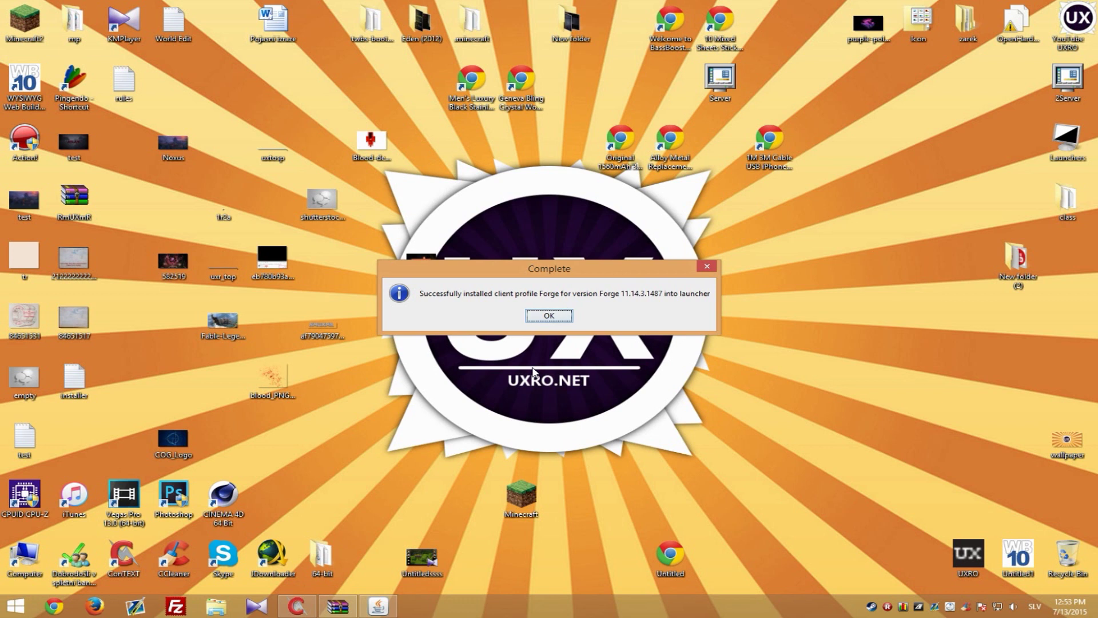
left_click(549, 313)
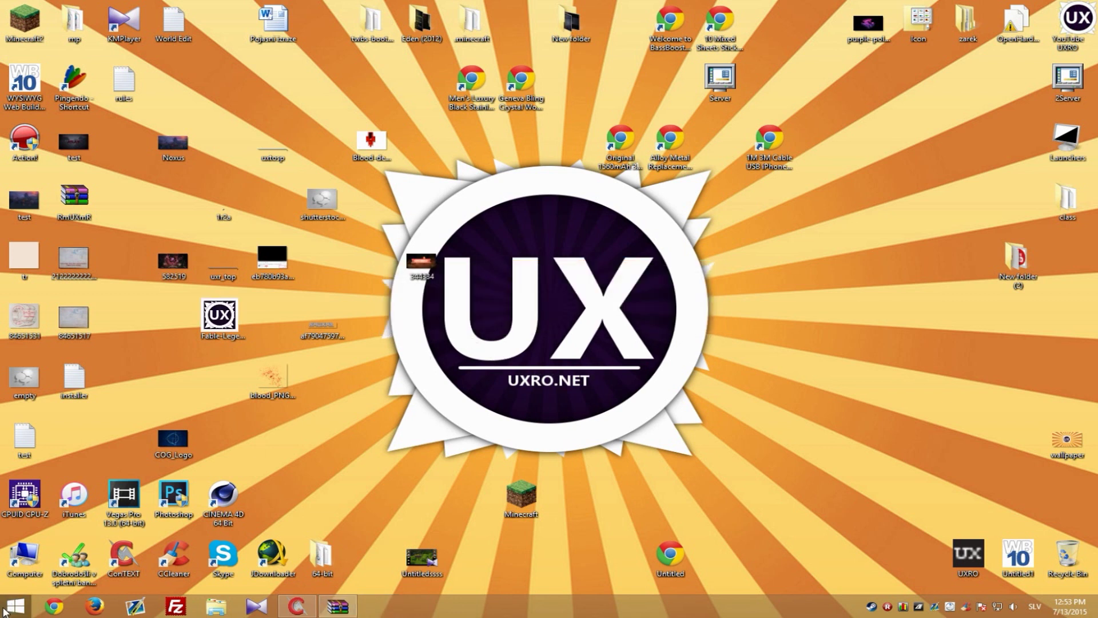
Step: Search the web for "too many items" in Chrome and open the Minecraft Forum thread about the TooManyItems mod
left_click(12, 606)
left_click(53, 606)
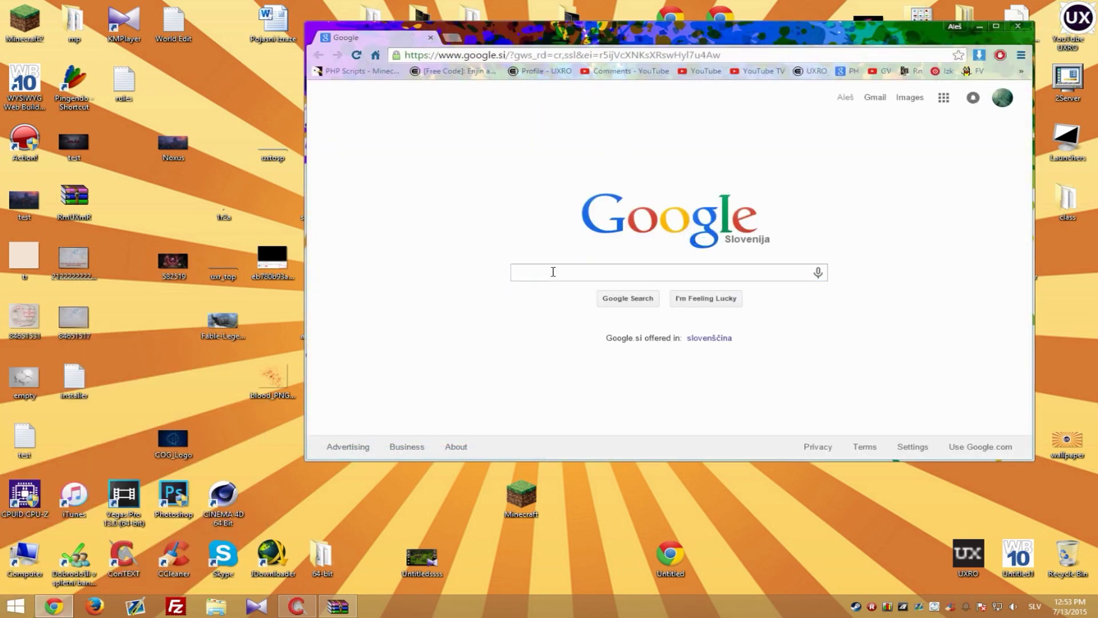
left_click(553, 272)
type("gun mod")
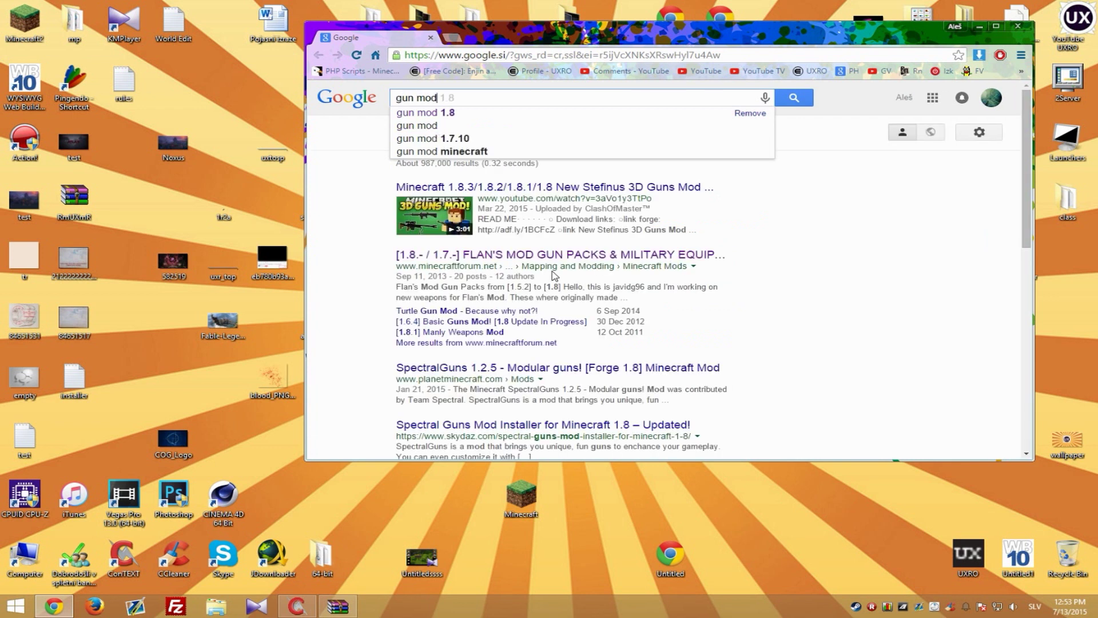
key("ctrl+a")
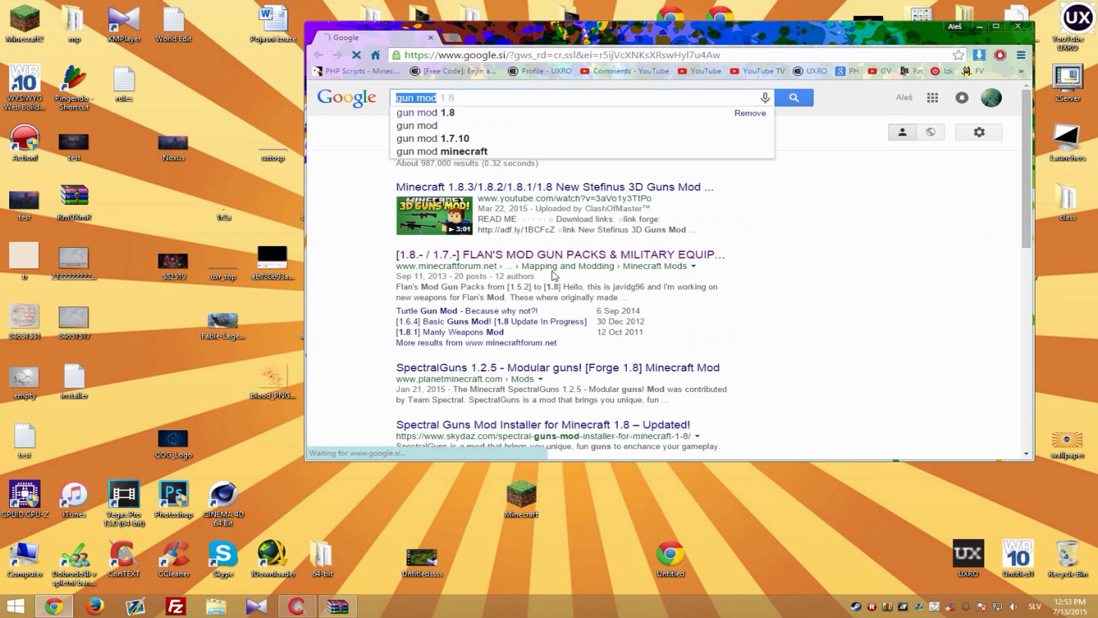
type("too many items")
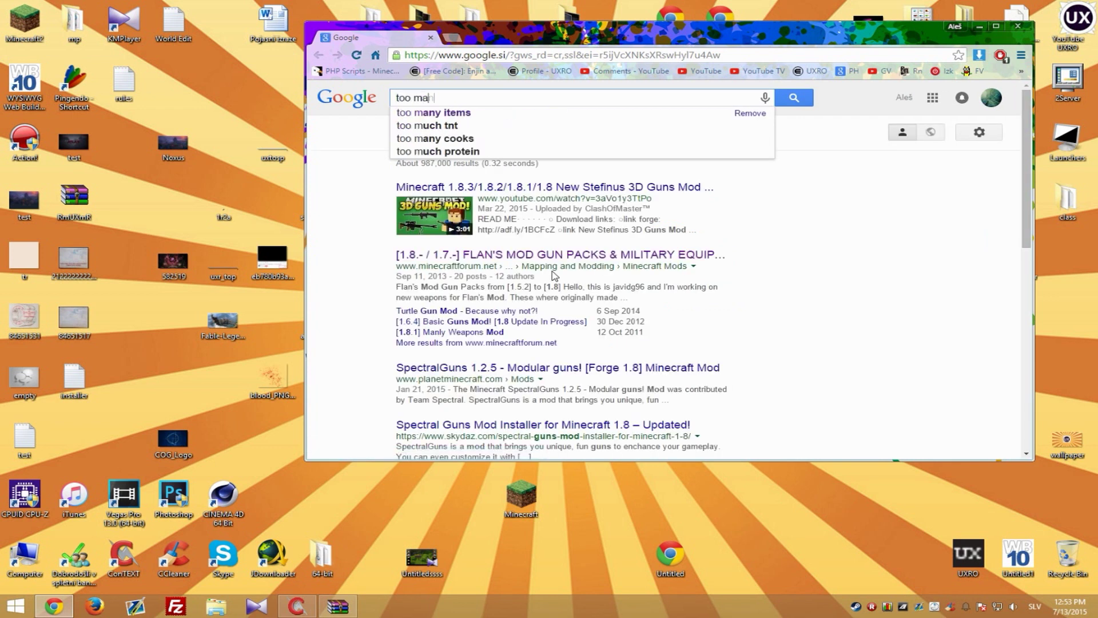
key("Return")
left_click(553, 275)
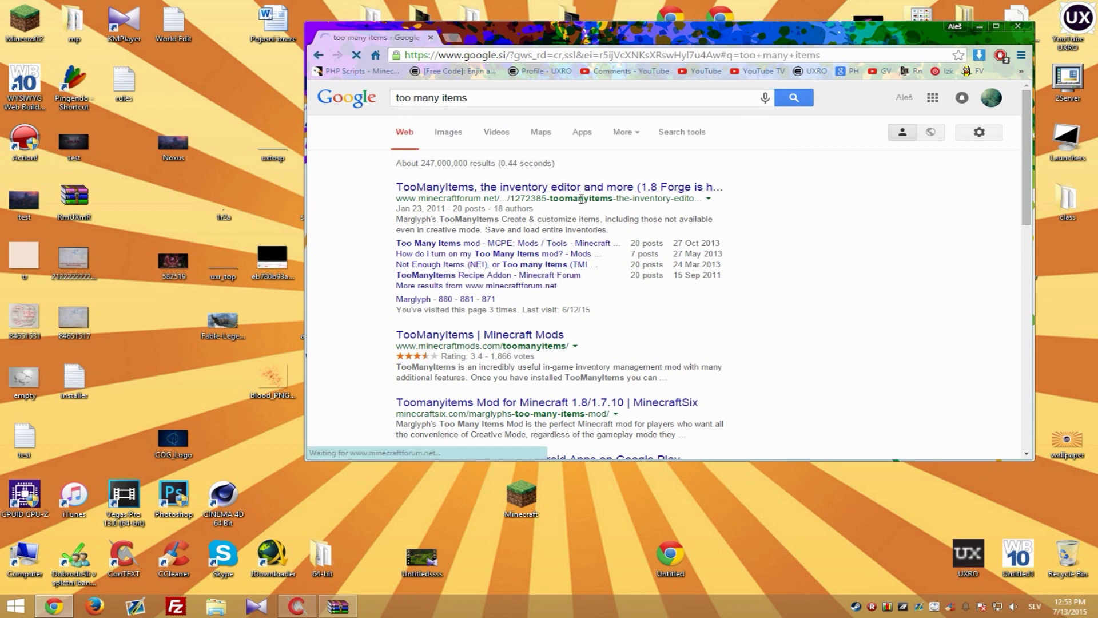
Step: Download the Forge version of TMI for Minecraft 1.8, skipping the advertisement and keeping the flagged jar file
scroll(593, 204, "down", 3)
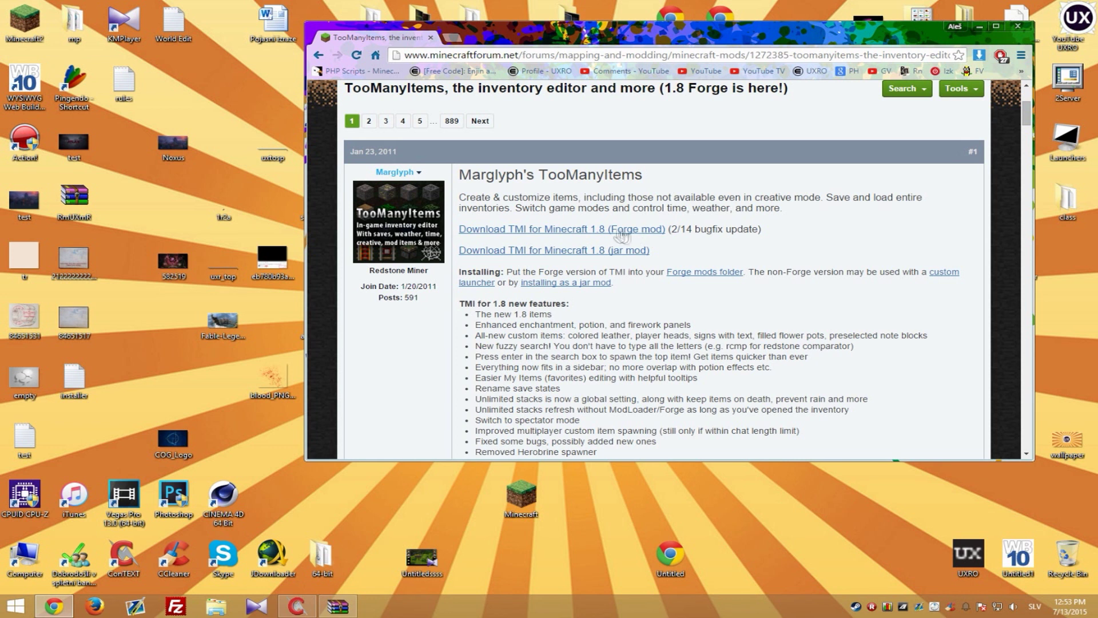
left_click(620, 231)
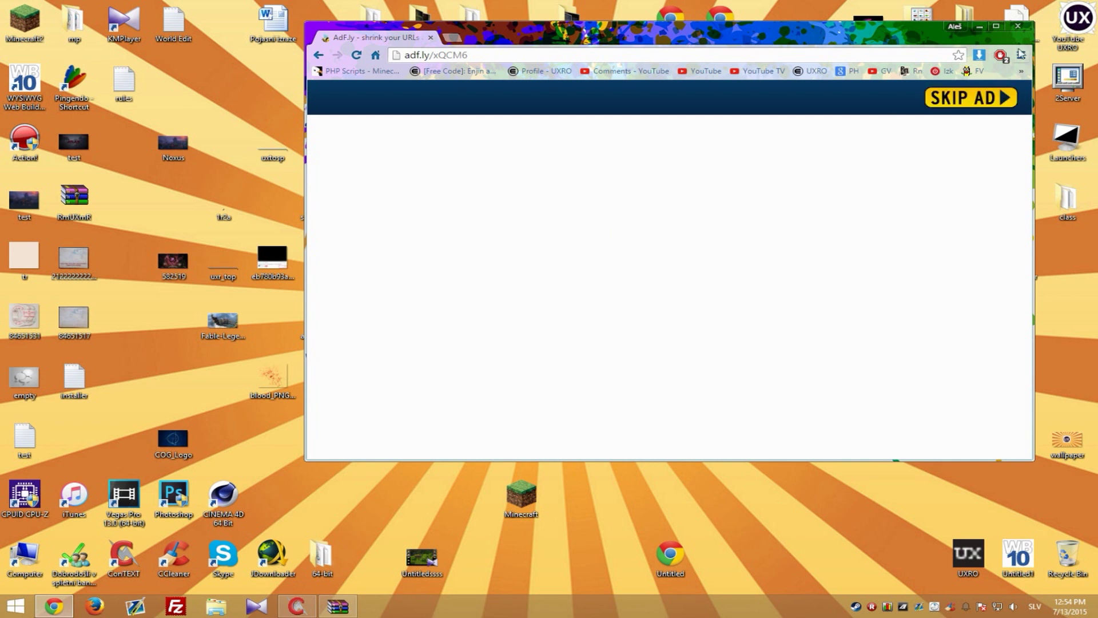
left_click(953, 98)
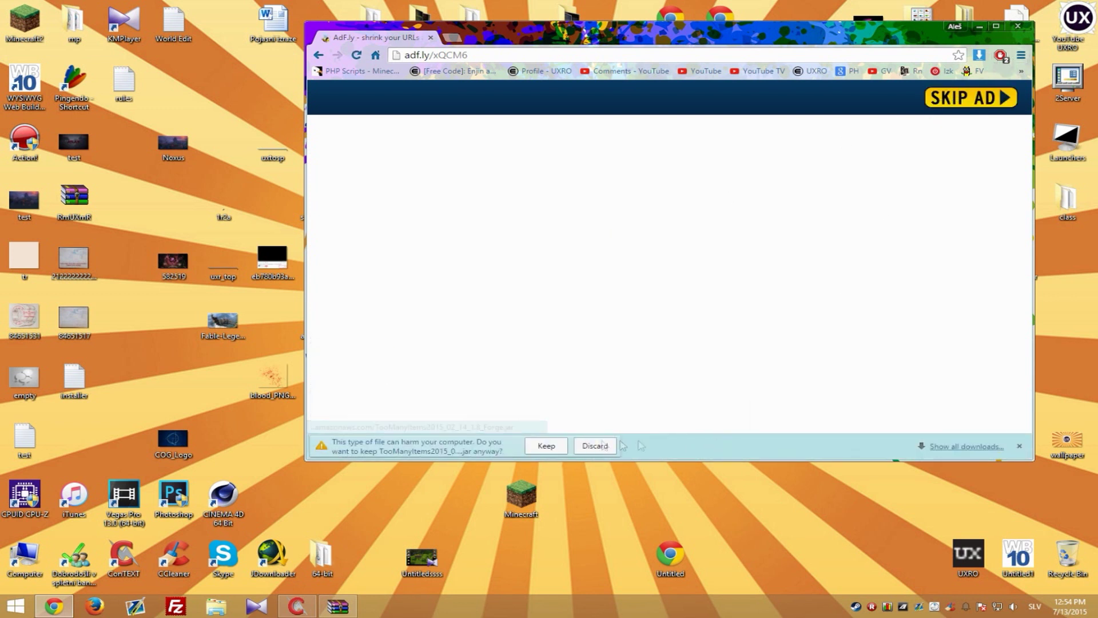
left_click(546, 446)
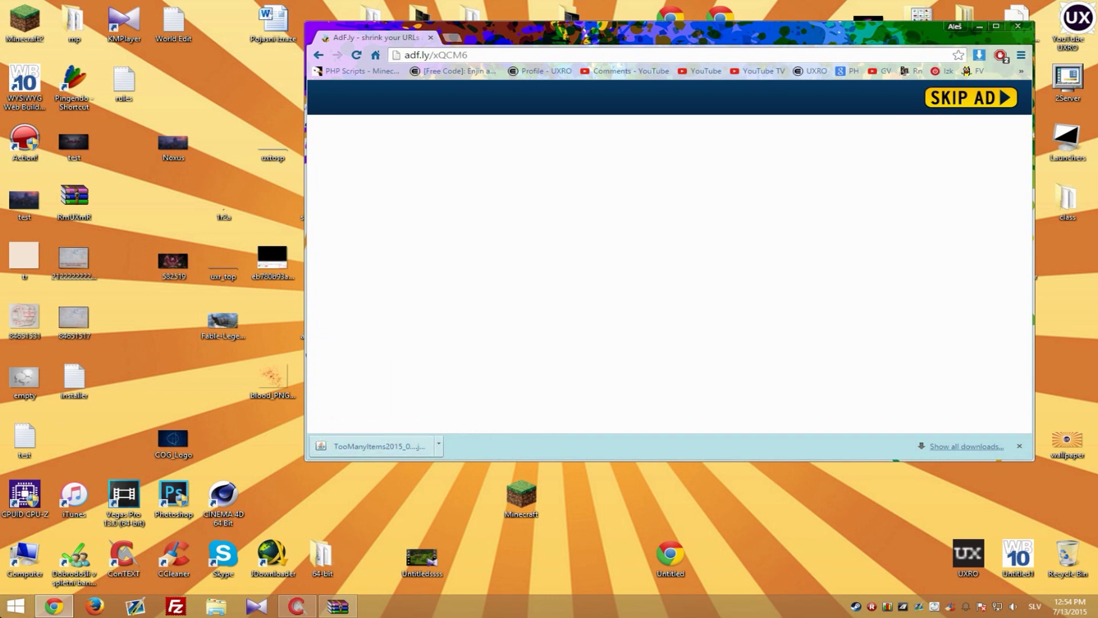
left_click(13, 608)
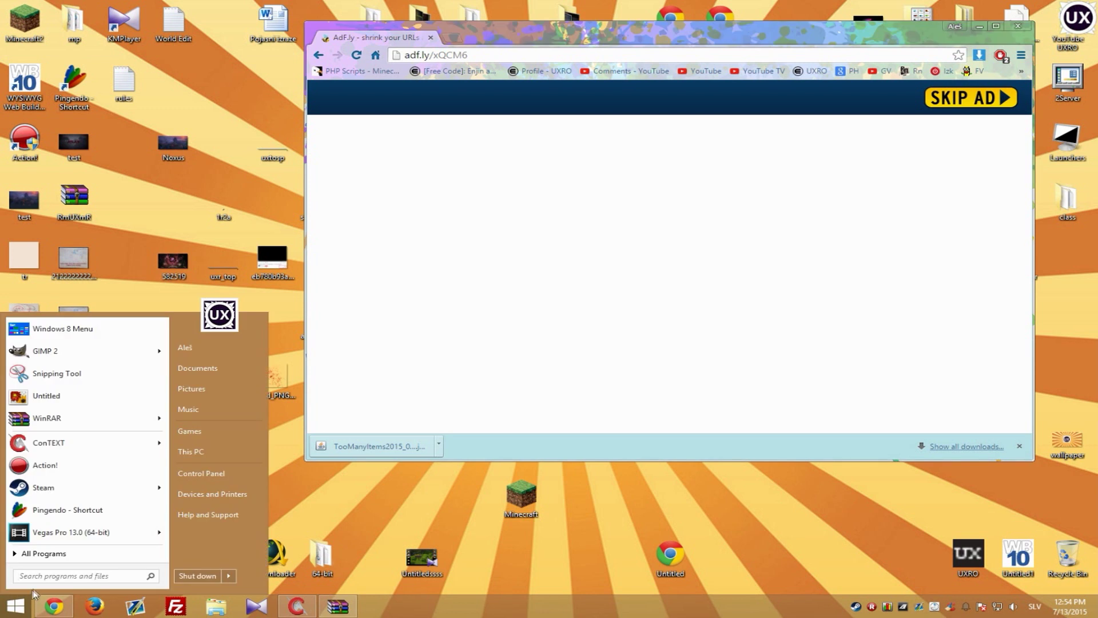
type("%appdata%")
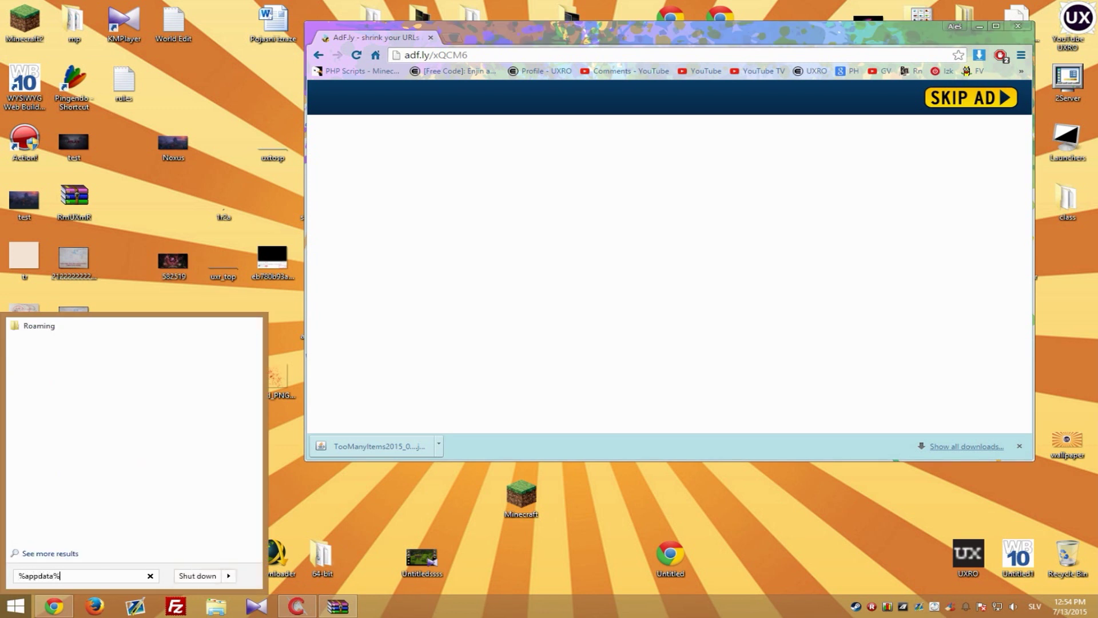
key("Return")
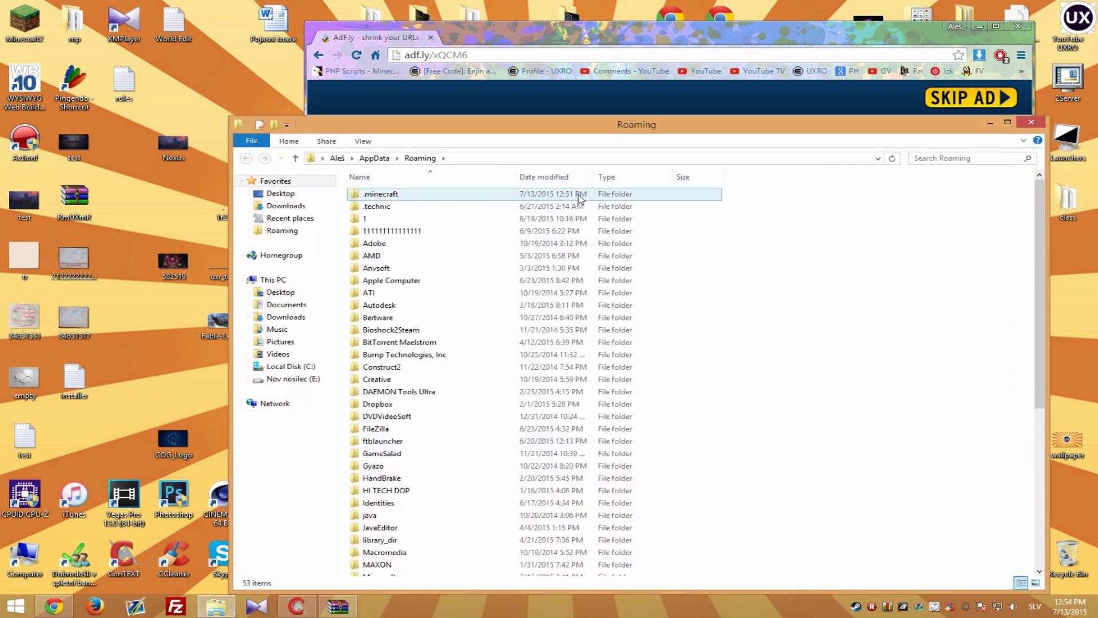
left_click(1030, 124)
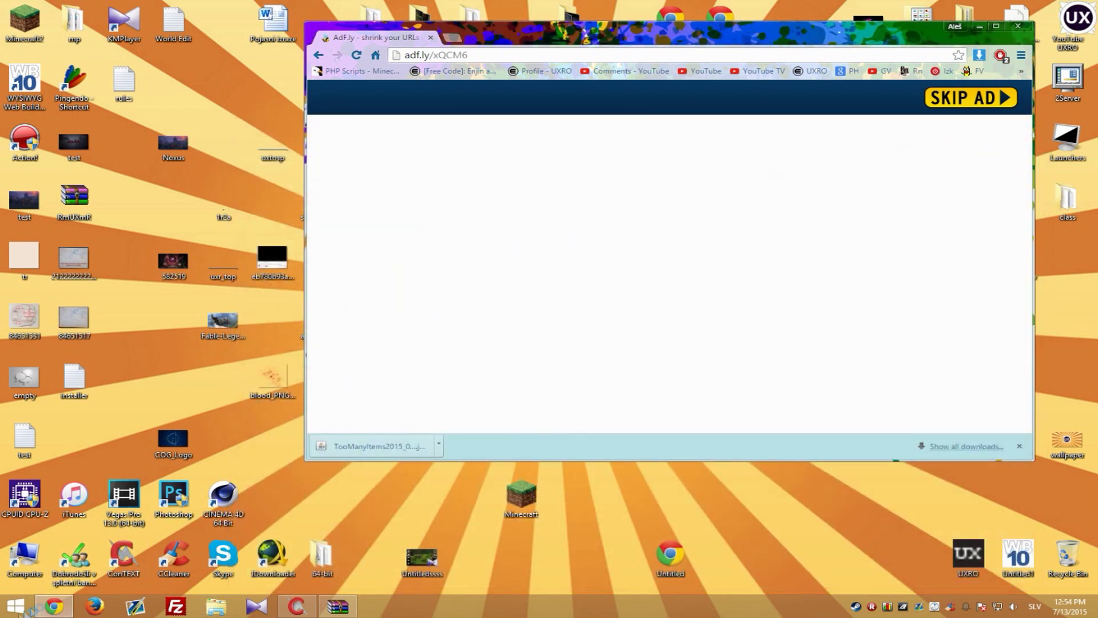
Step: Open This PC in File Explorer, go to %appdata% and open the .minecraft folder
left_click(11, 608)
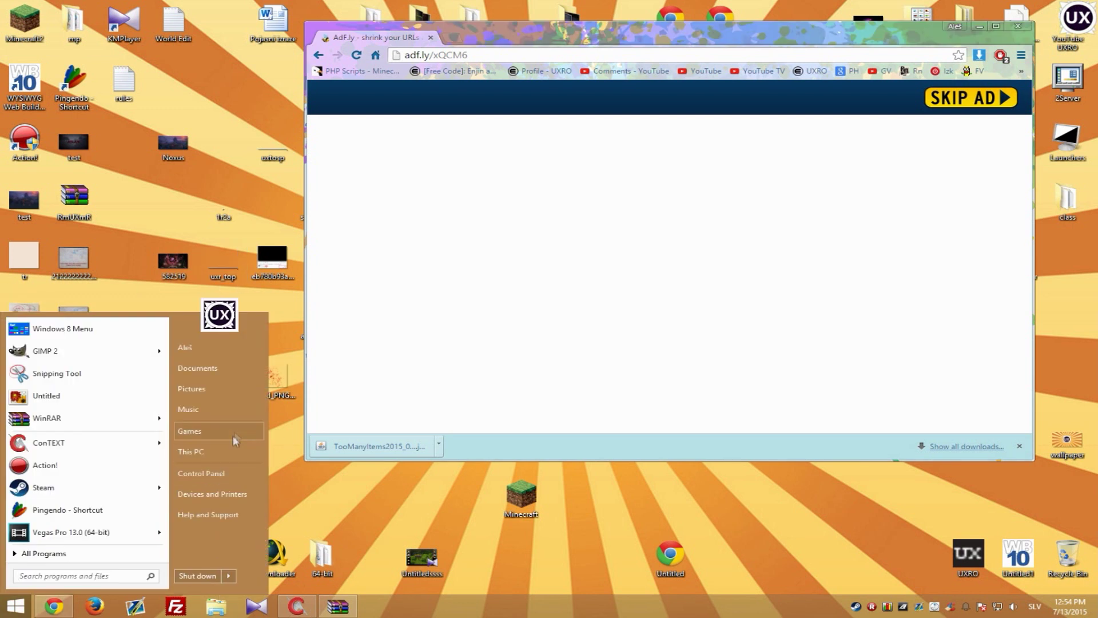
left_click(235, 449)
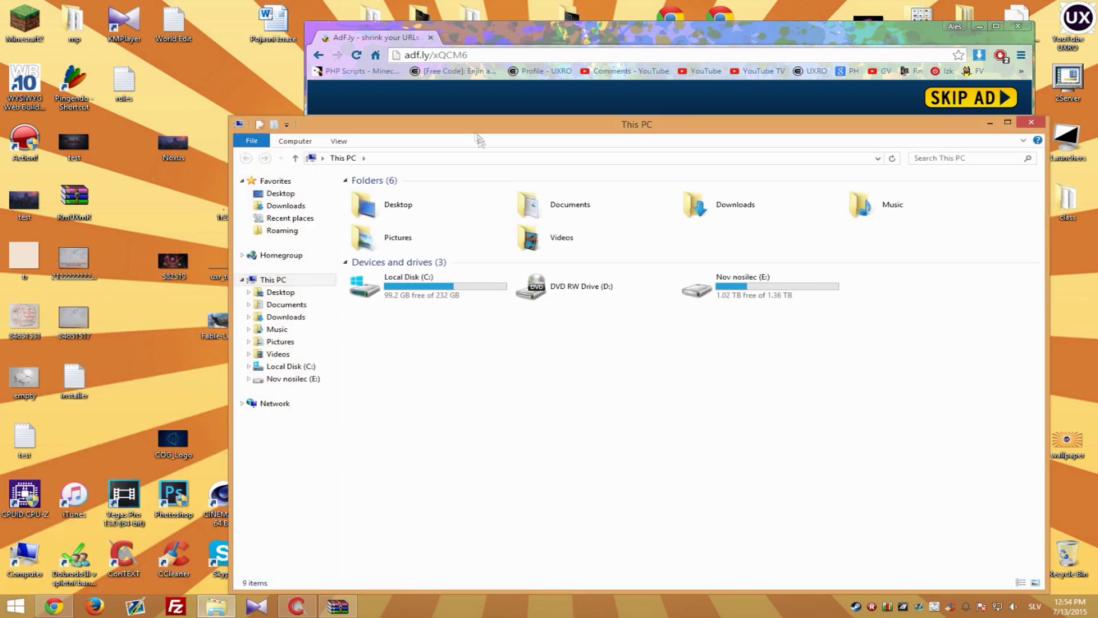
left_click(410, 159)
type("%")
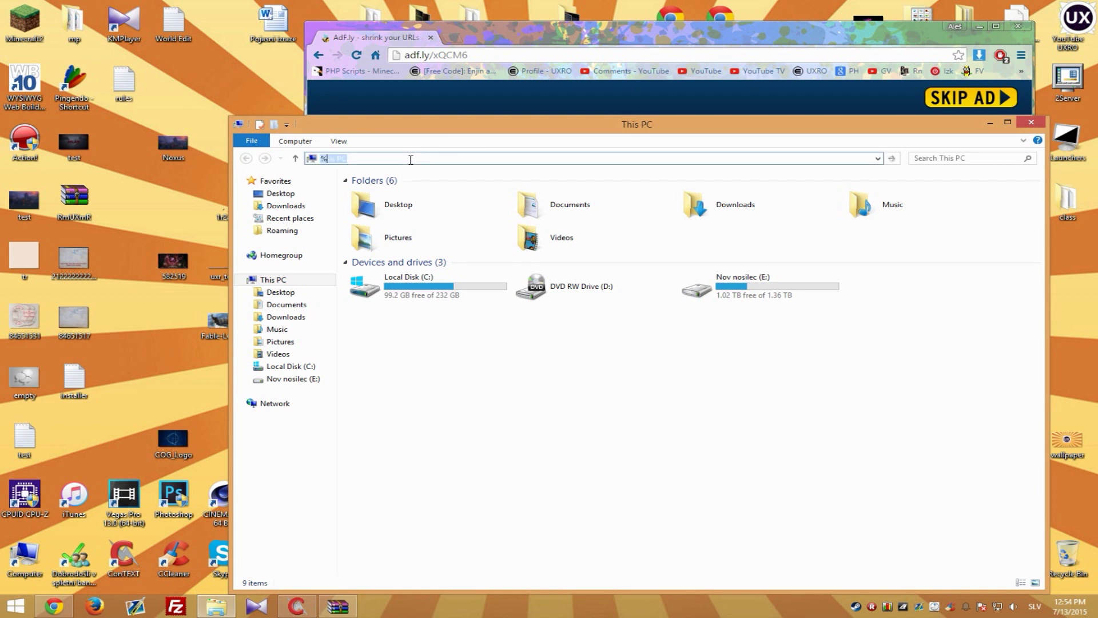
type("appdata%")
key("Return")
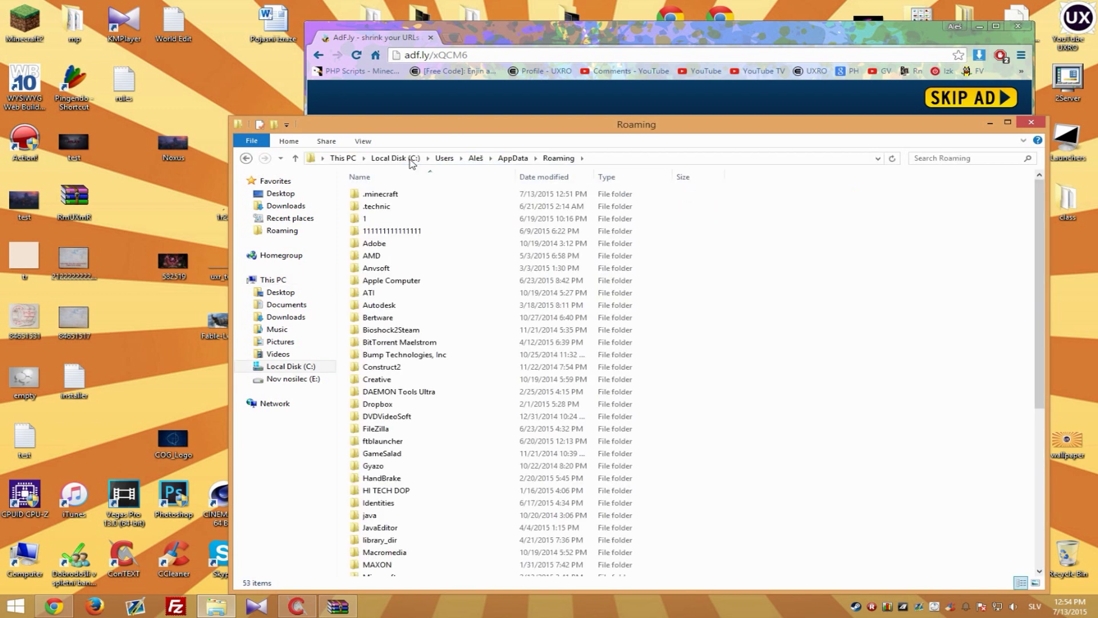
double_click(412, 197)
Step: Create a folder named "mods" inside the .minecraft folder and open it
left_click_drag(476, 124, 657, 95)
right_click(566, 353)
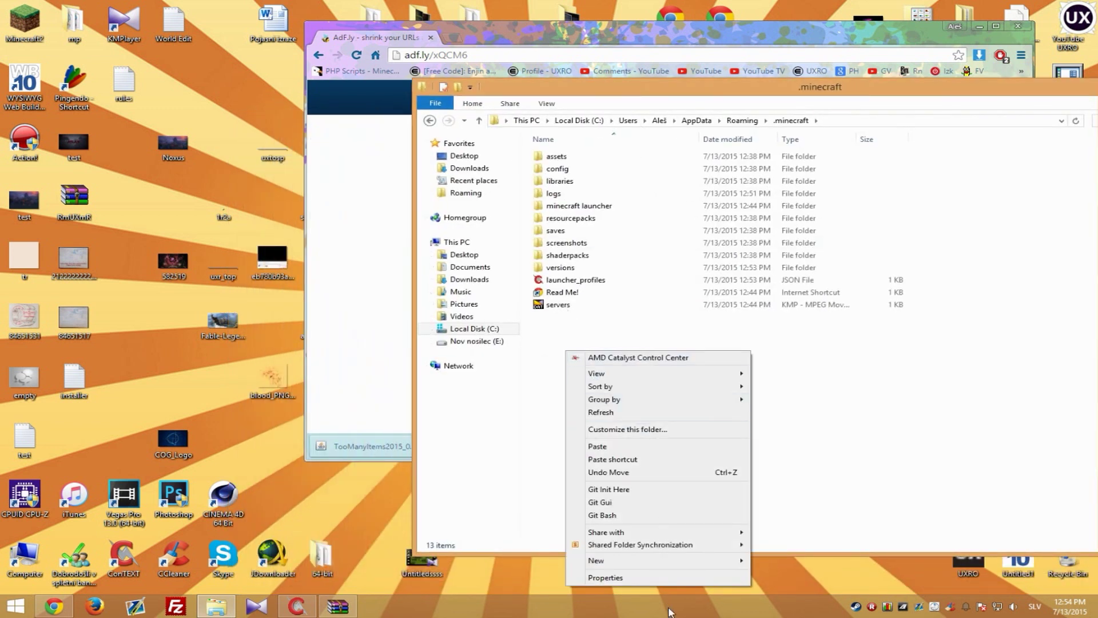
mouse_move(666, 562)
left_click(808, 407)
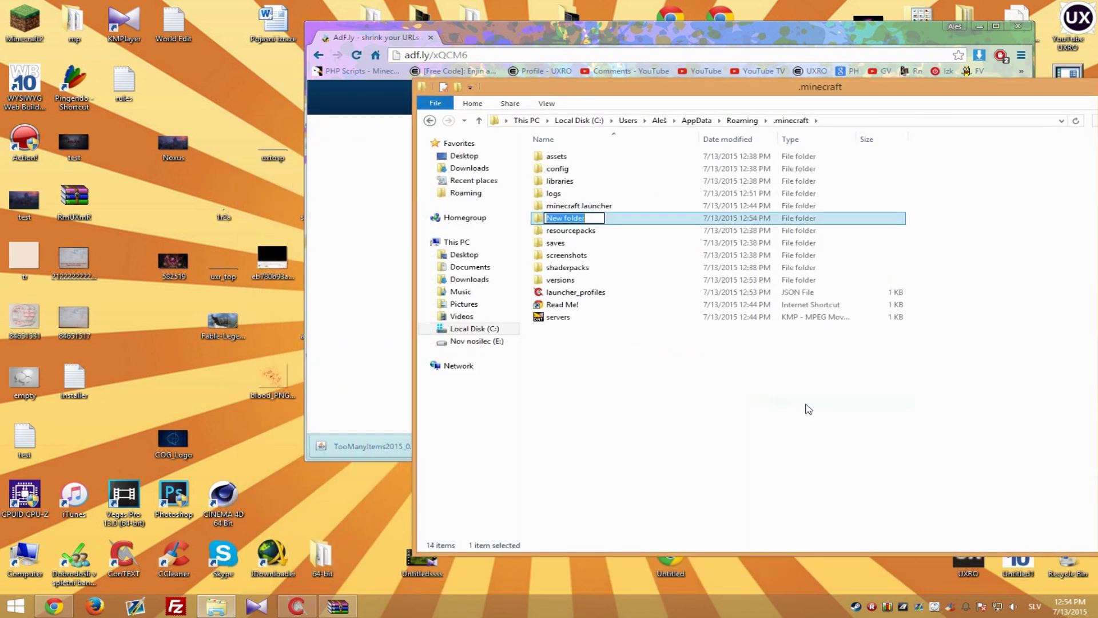
type("mods")
key("Return")
key("Return")
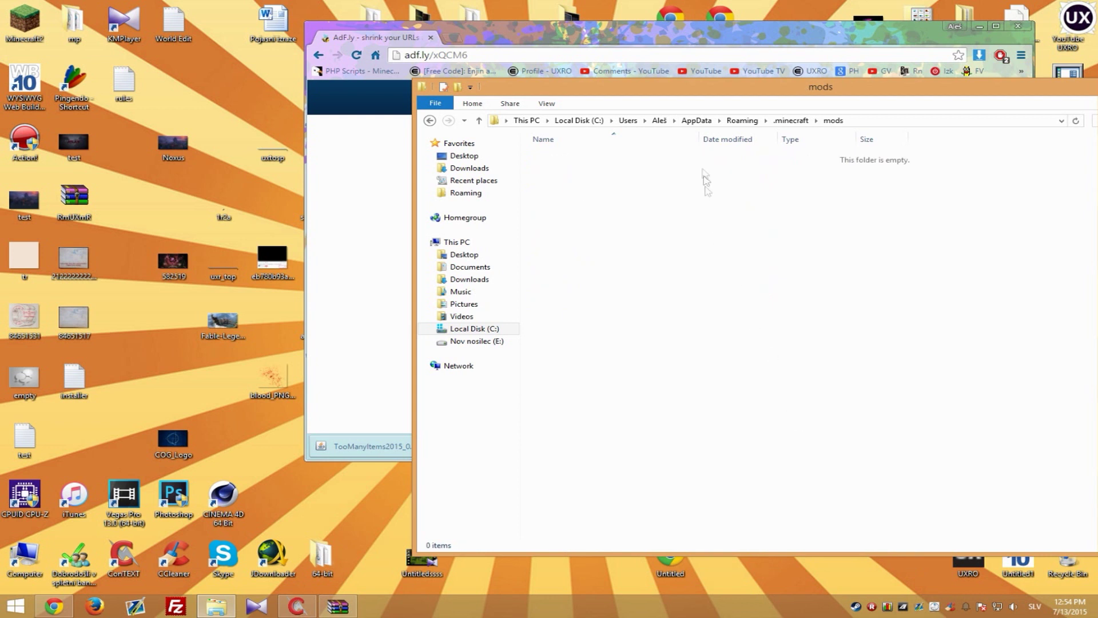
Step: Put the downloaded TooManyItems jar into the mods folder, and close the folder and browser windows
left_click(791, 120)
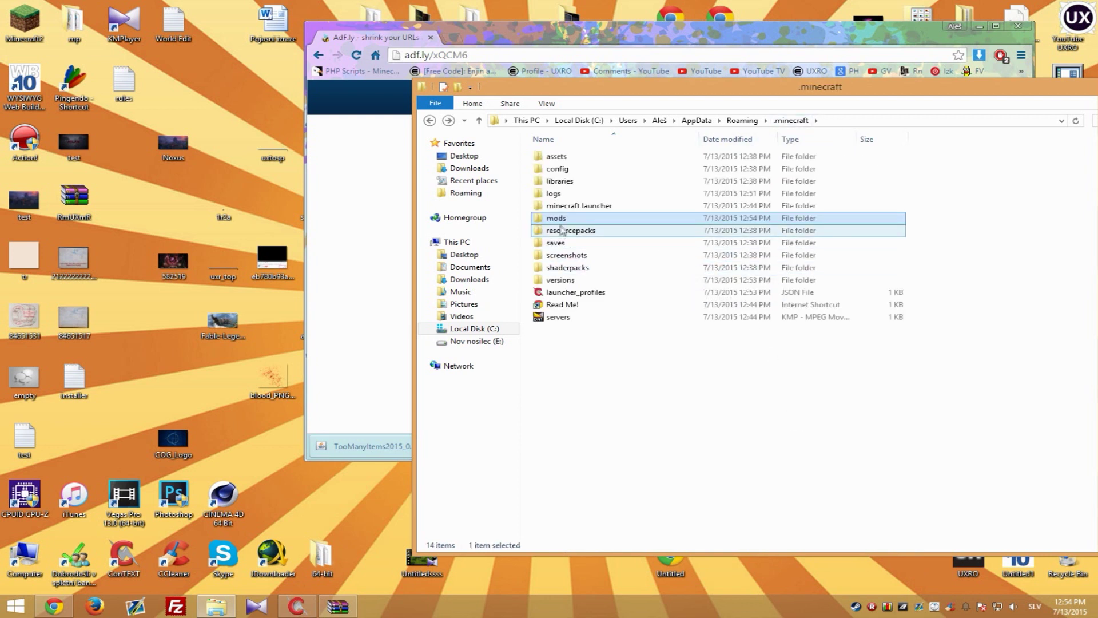
double_click(565, 220)
left_click_drag(366, 447, 533, 503)
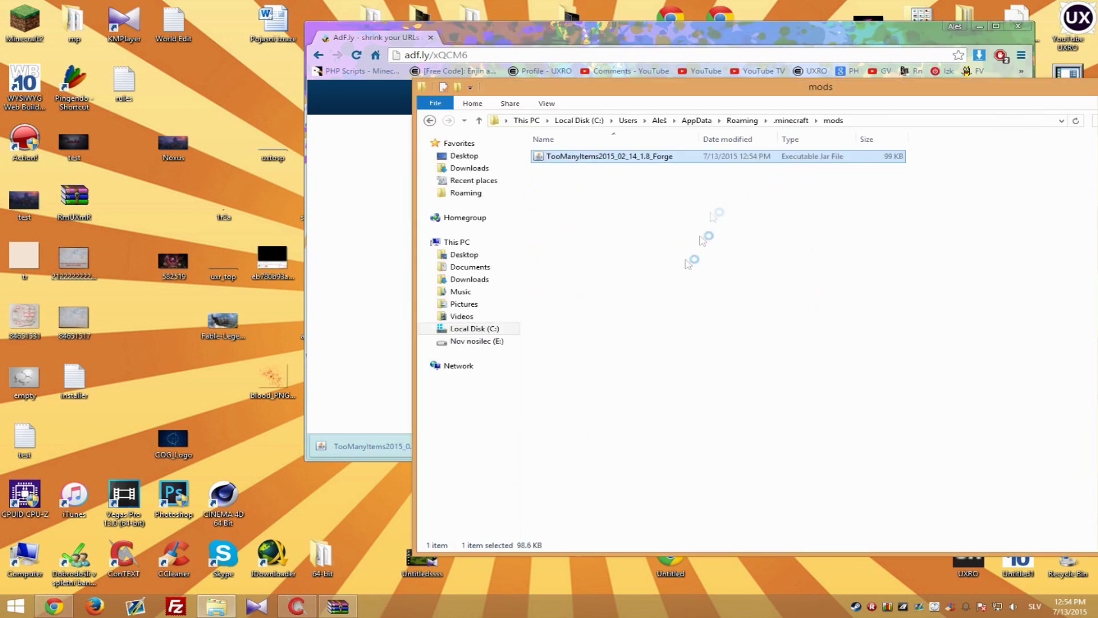
left_click_drag(864, 92, 616, 119)
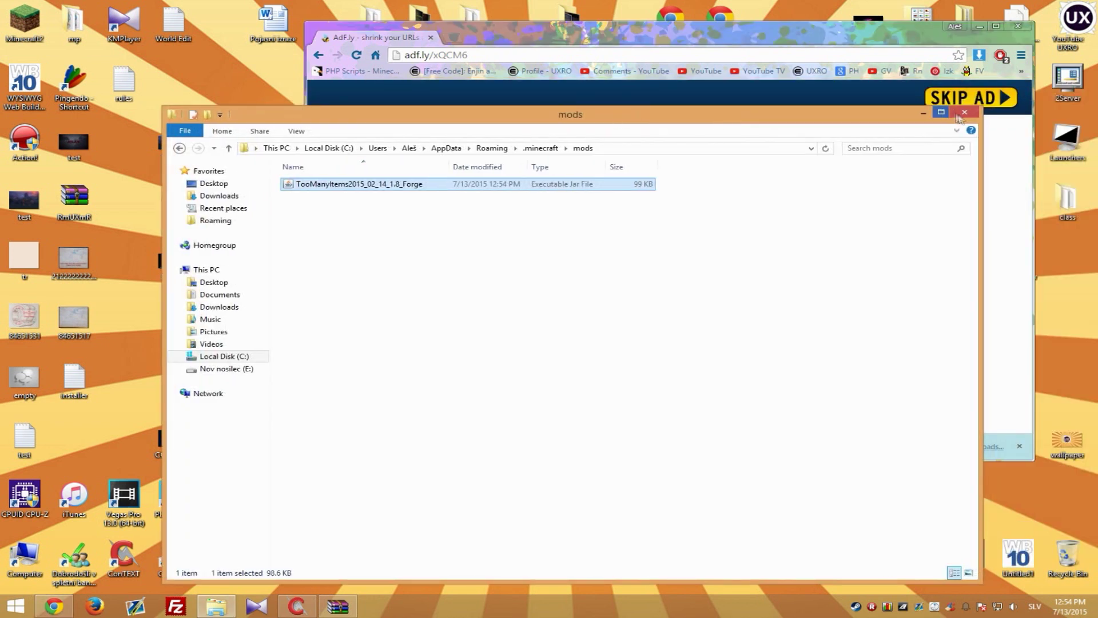
left_click(966, 112)
left_click(1018, 26)
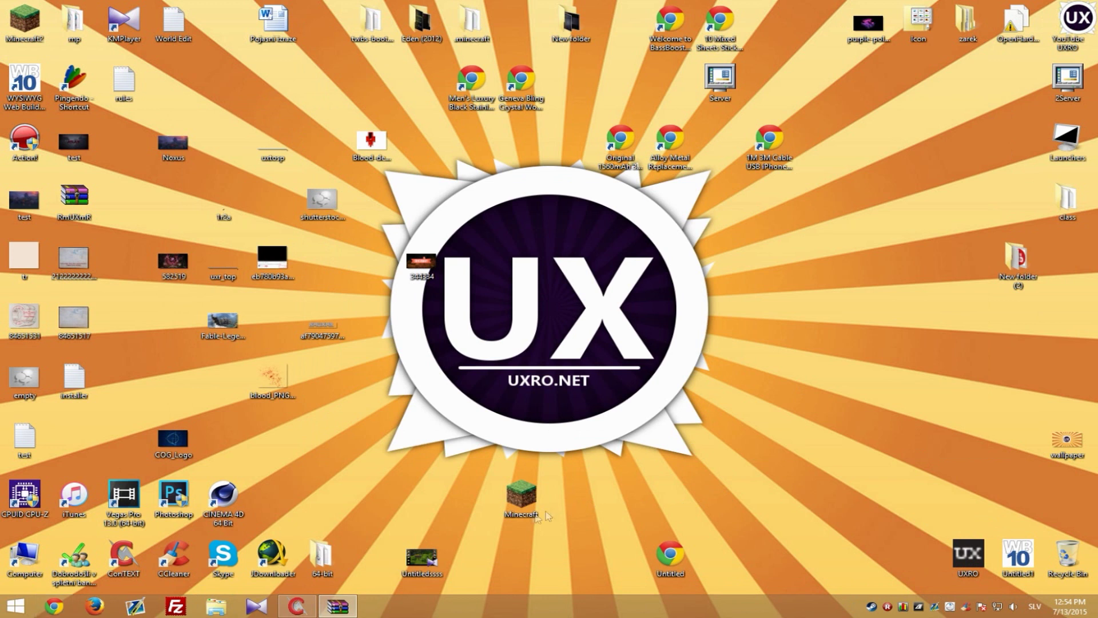
Step: Start the Minecraft launcher from the desktop and log in with the username Notch
double_click(538, 494)
left_click(599, 315)
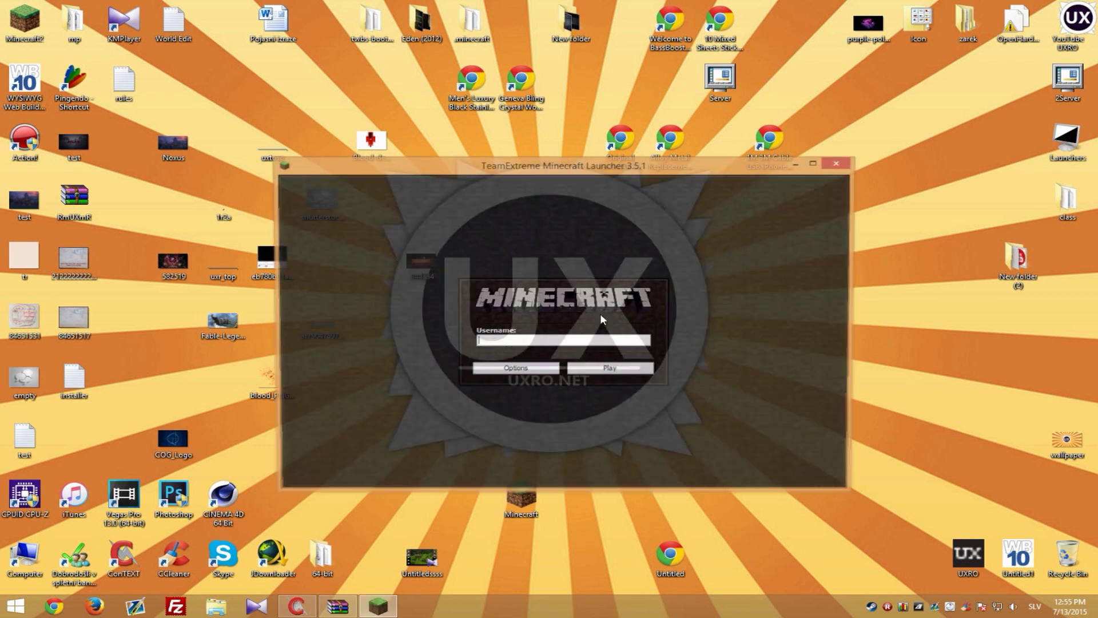
type("Notch")
left_click(570, 366)
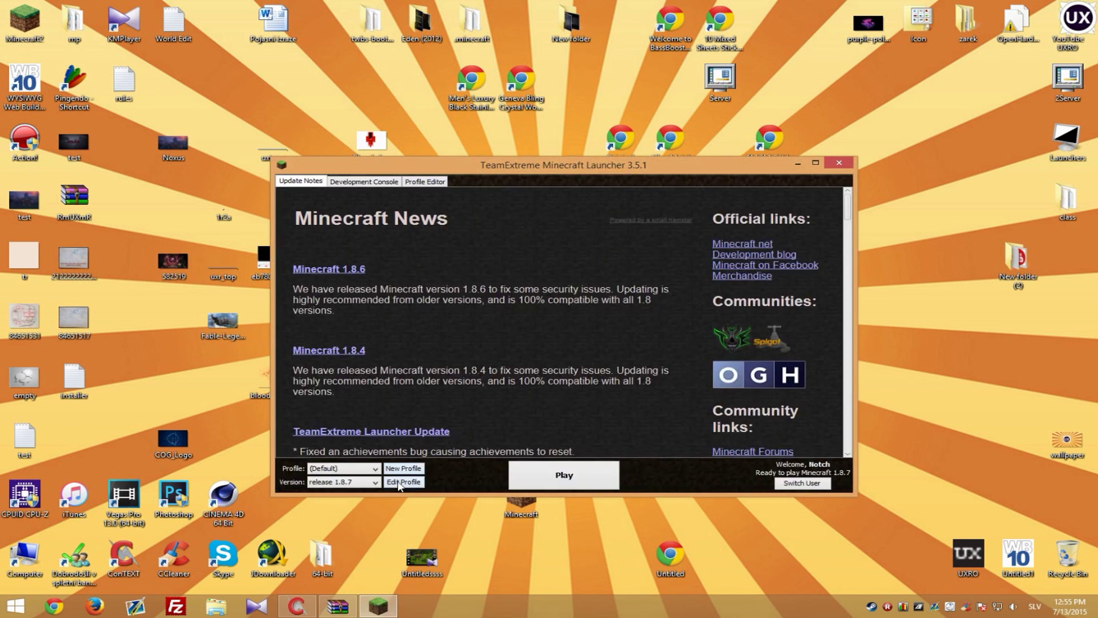
Step: Set the default profile to use version release 1.8-Forge11.14.3.1487 and save the profile
left_click(399, 483)
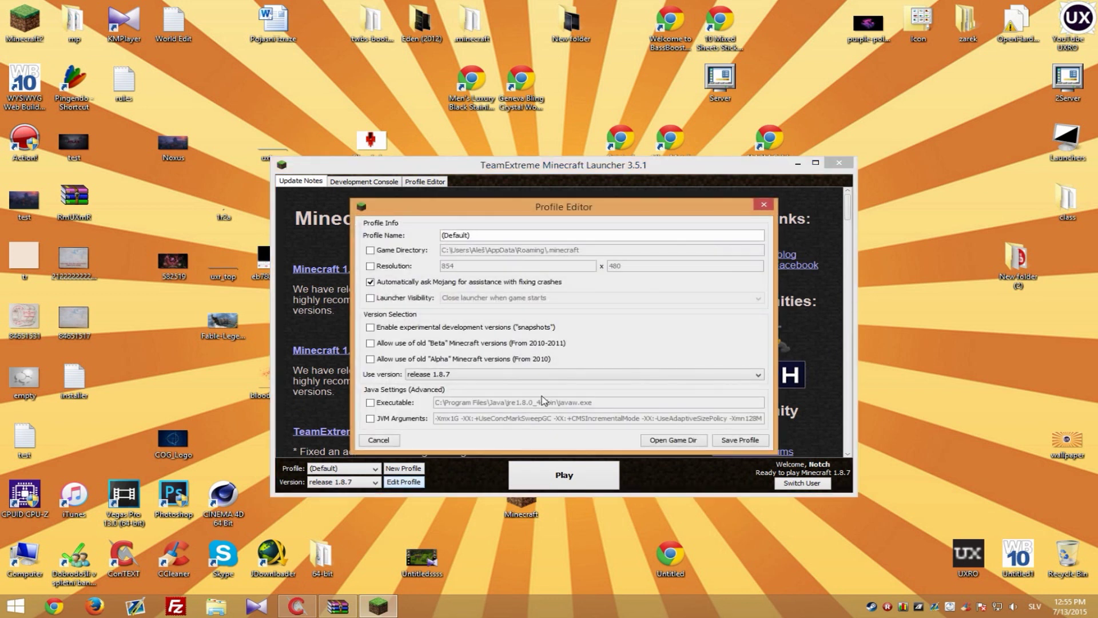
left_click(540, 376)
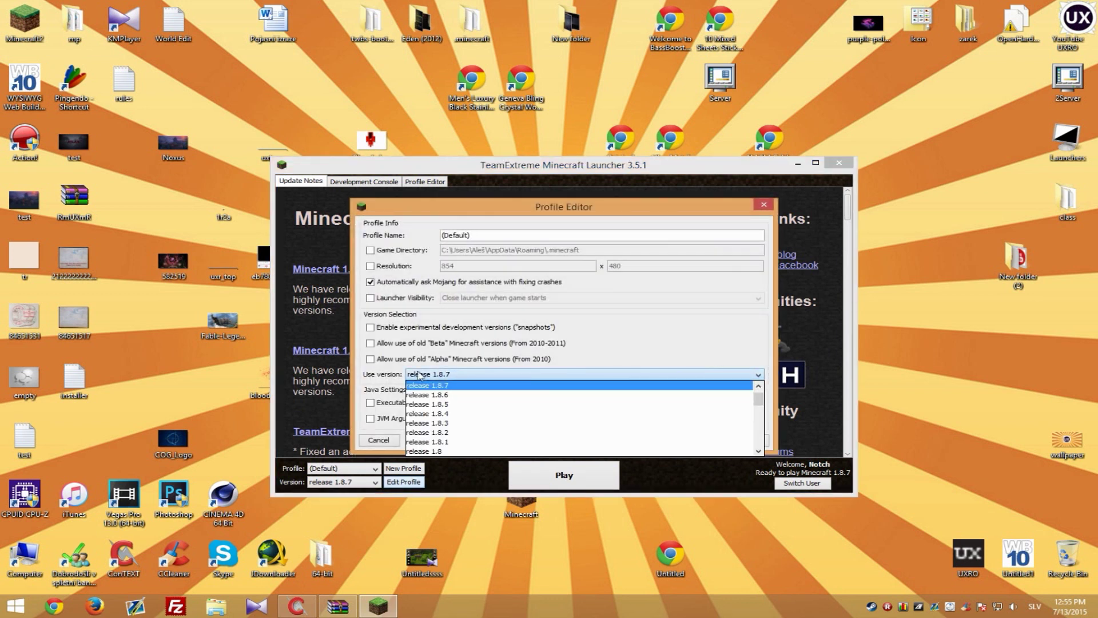
scroll(455, 400, "down", 10)
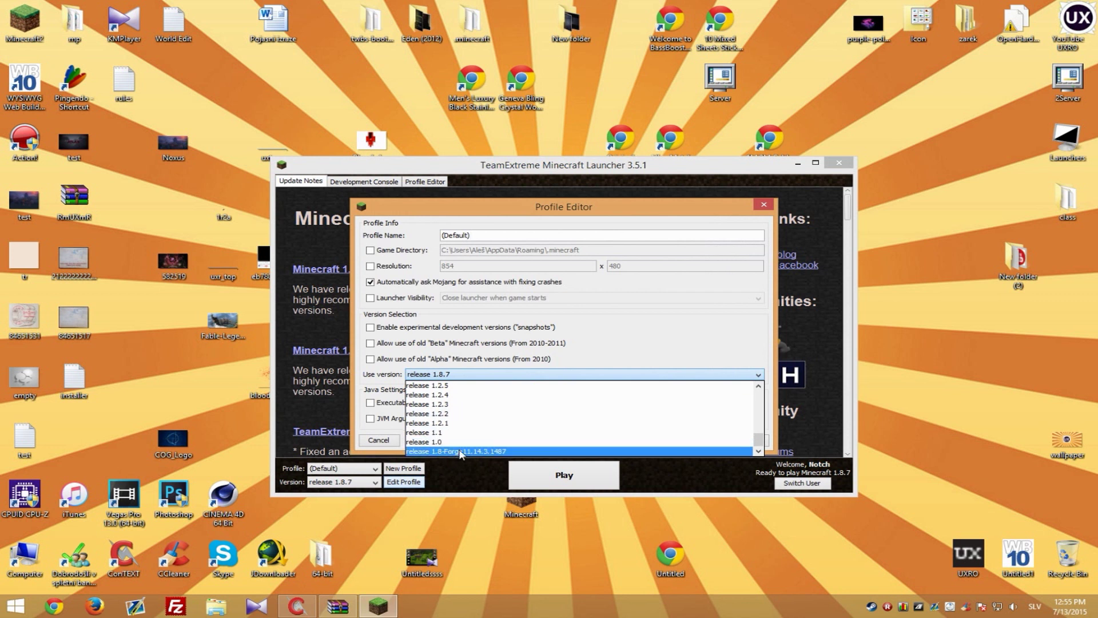
left_click(460, 451)
left_click(738, 440)
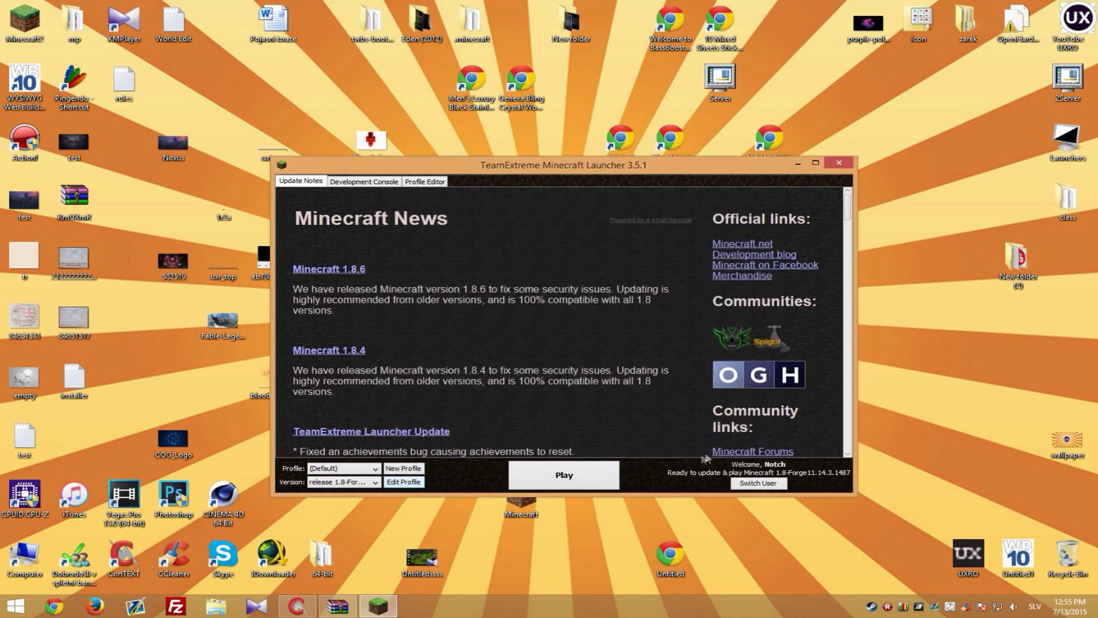
Step: Launch the game and create a singleplayer Survival world named New World, with the game window maximized
left_click(570, 475)
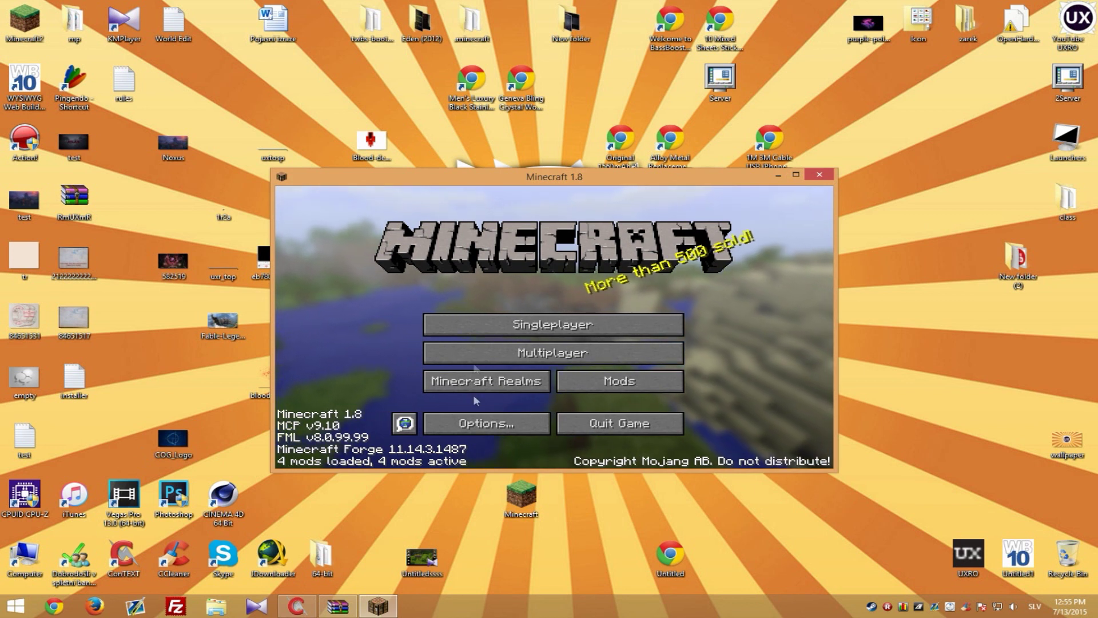
left_click(538, 322)
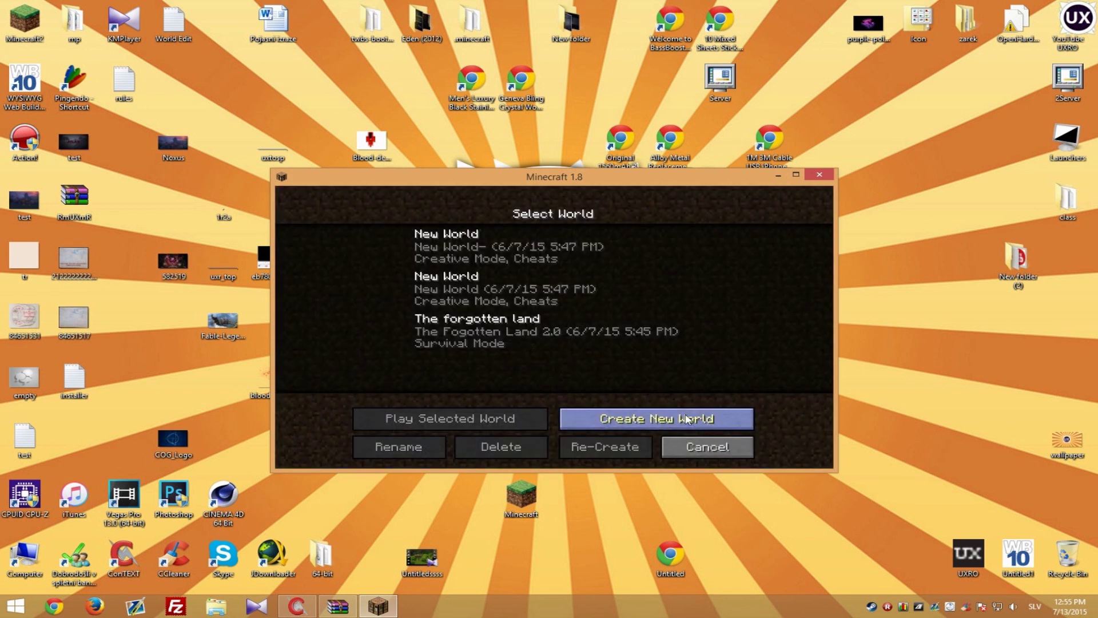
left_click(657, 419)
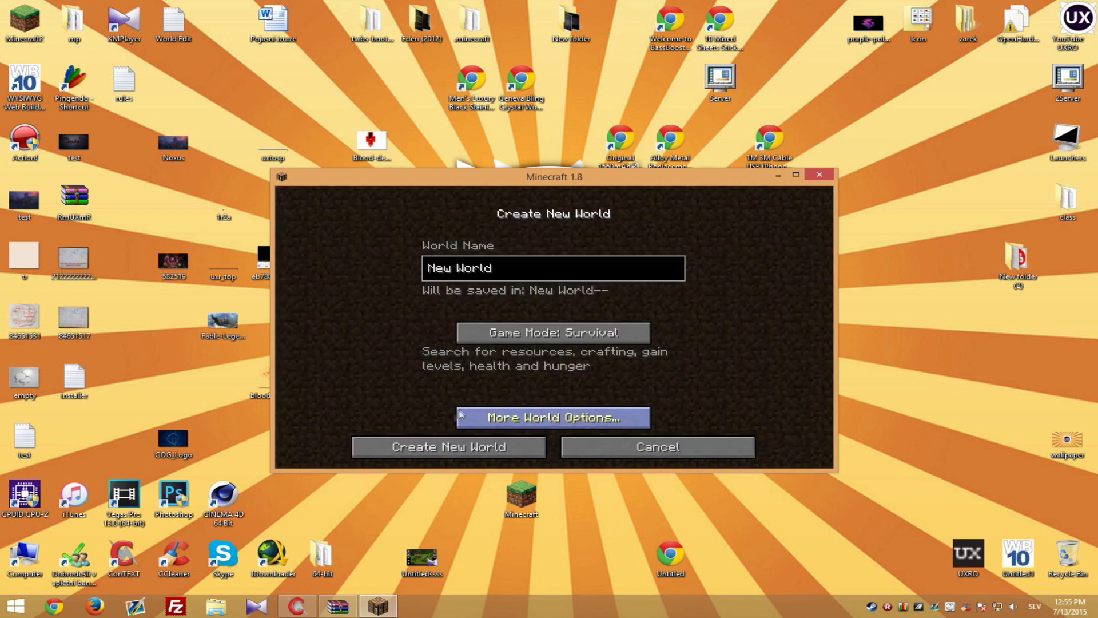
left_click(500, 443)
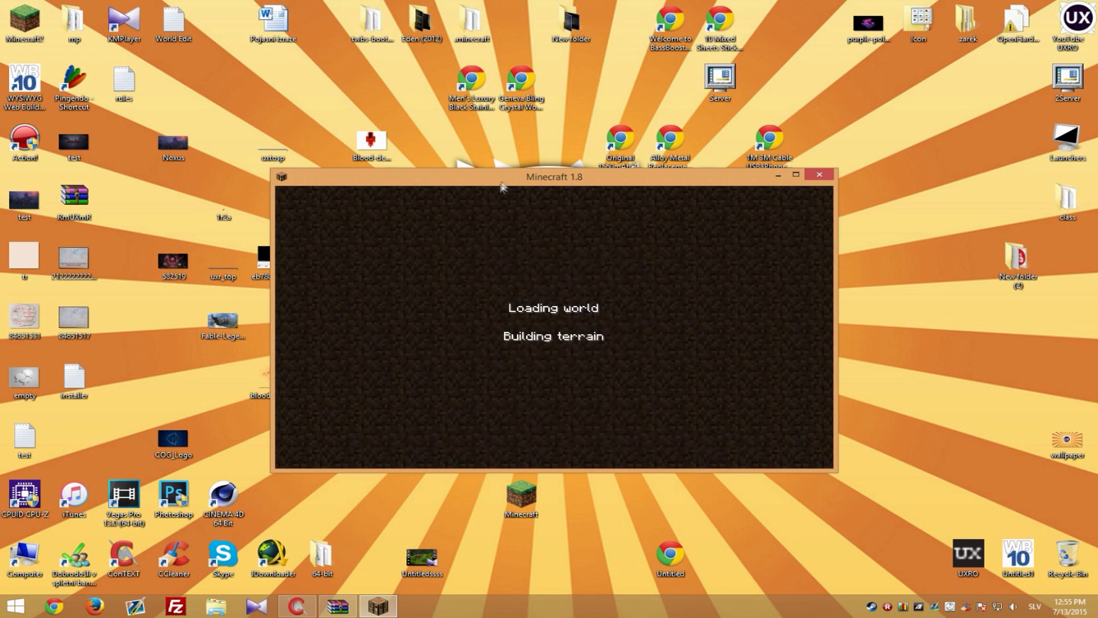
left_click_drag(512, 176, 524, 1)
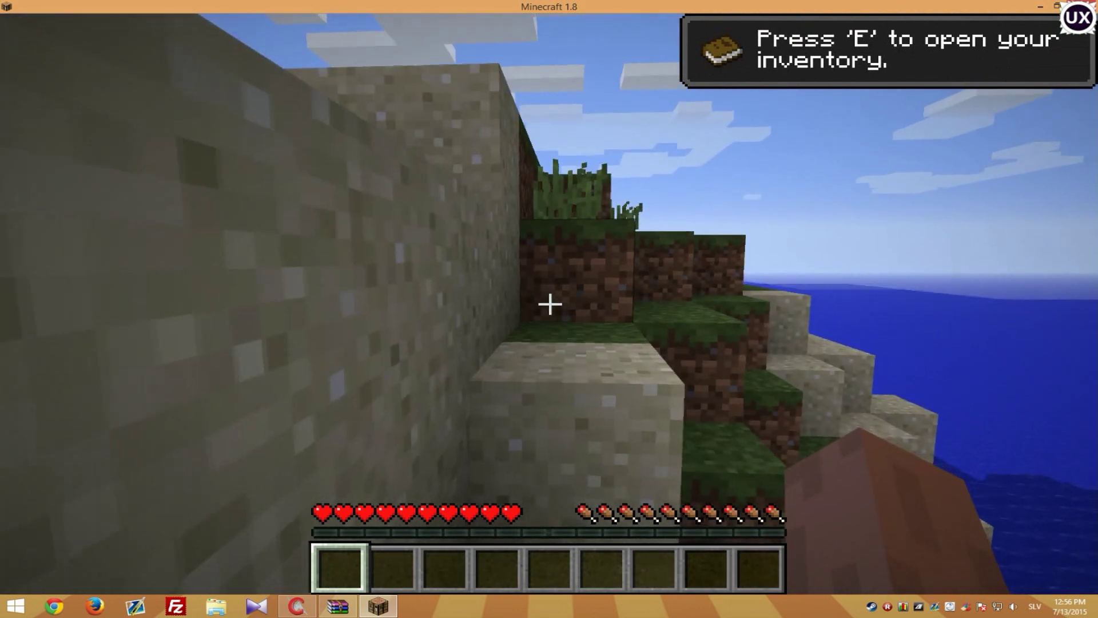
Step: With the game window restored to a smaller size, take a stack of Stone from the TooManyItems item list and place one block
key("e")
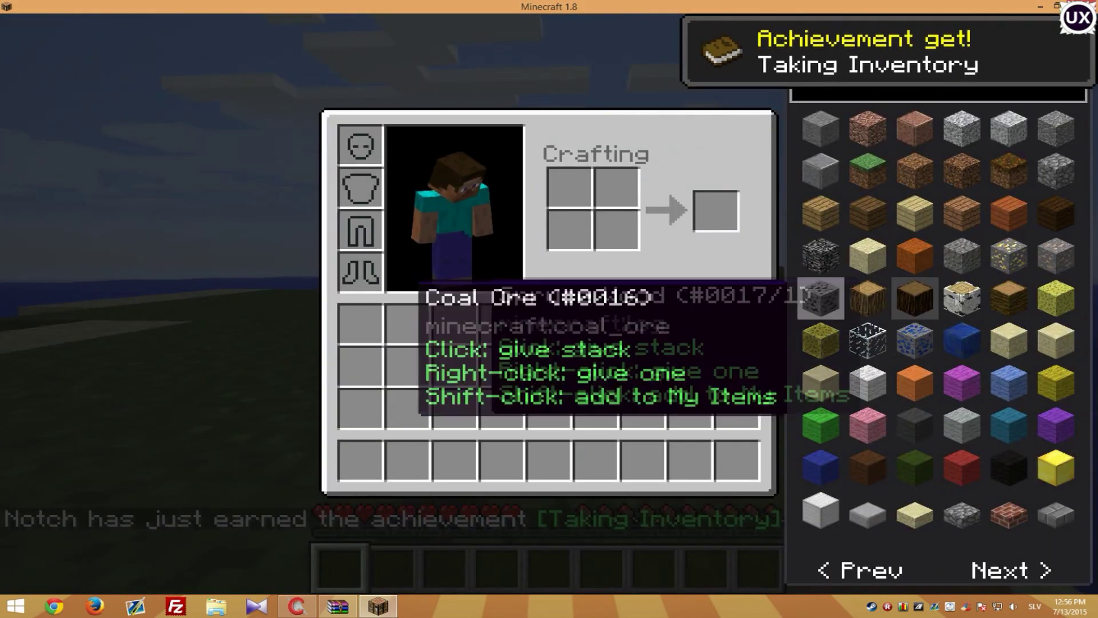
key("F11")
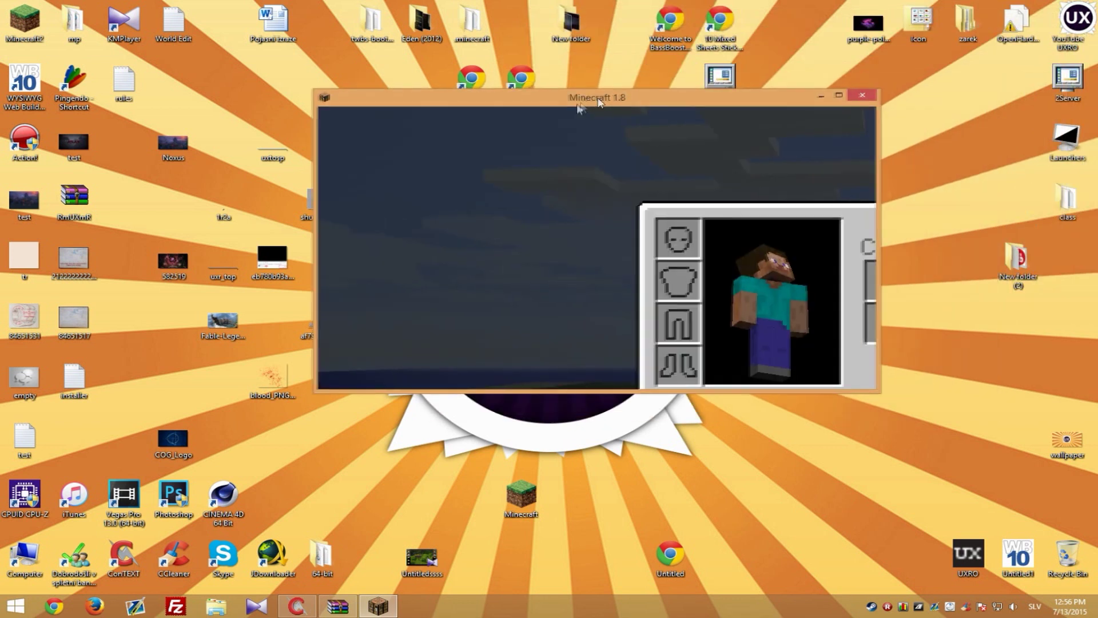
left_click(733, 165)
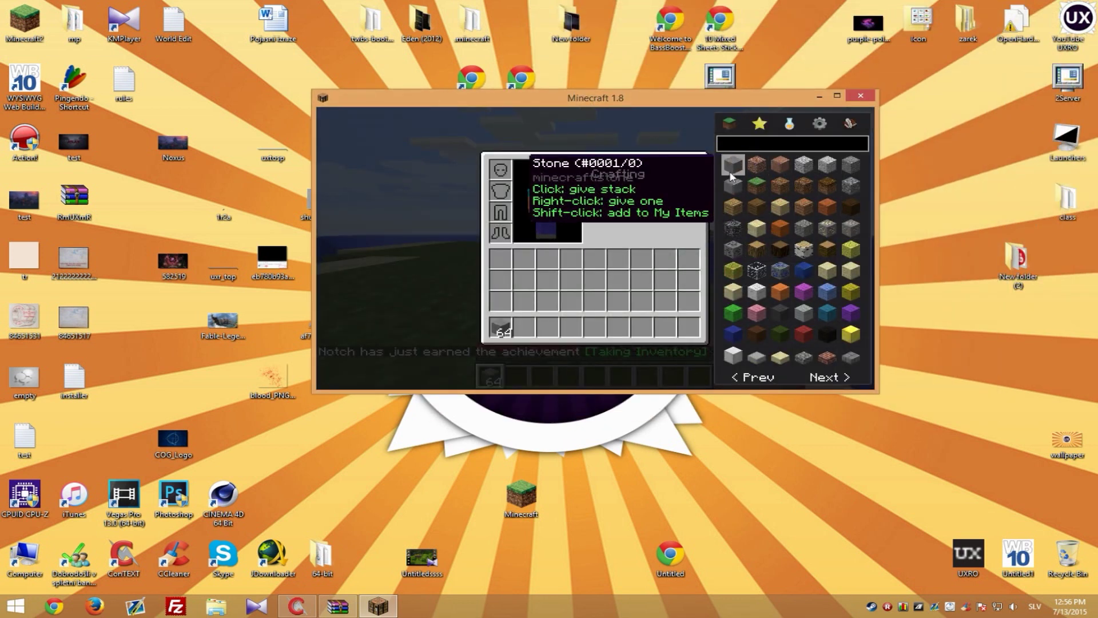
key("e")
right_click(595, 248)
Step: Switch the game mode to Creative mode in the TooManyItems options and return to the world
key("e")
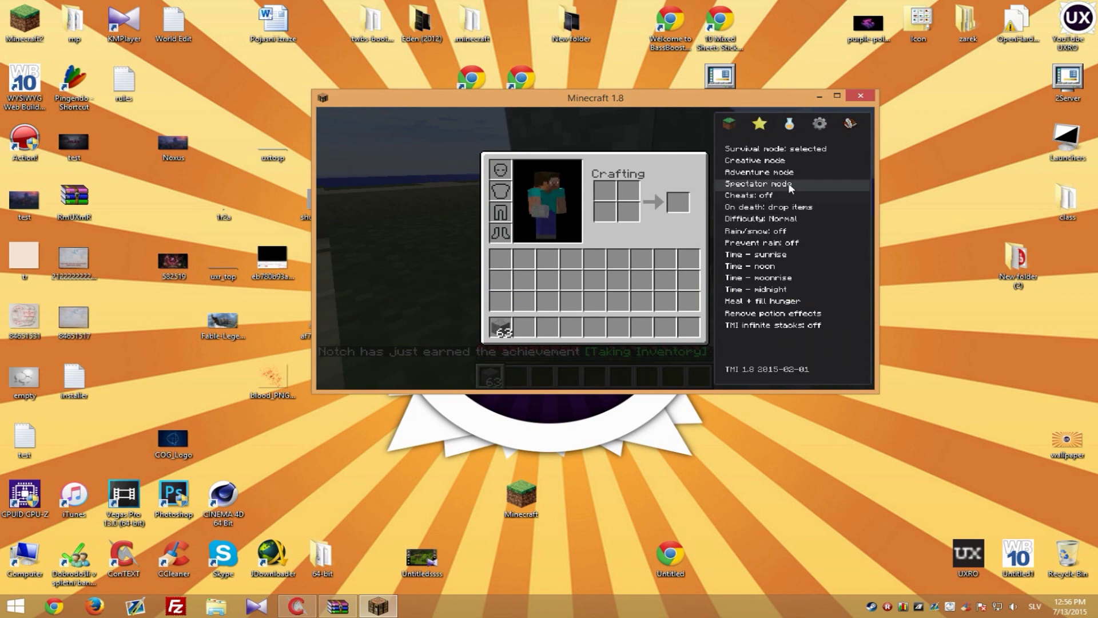
left_click(755, 160)
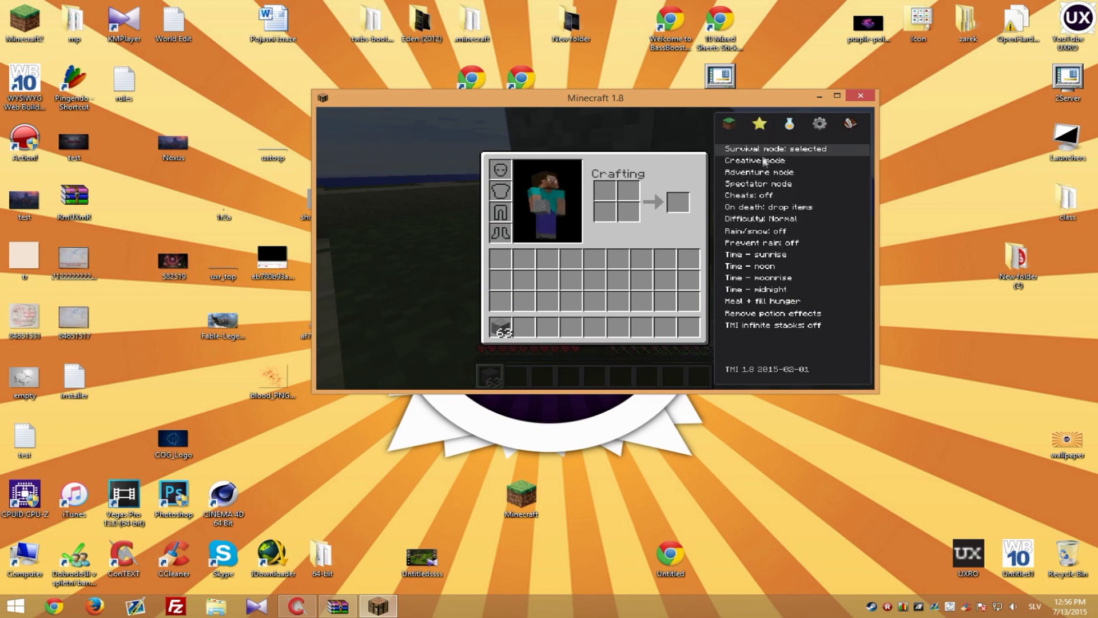
key("e")
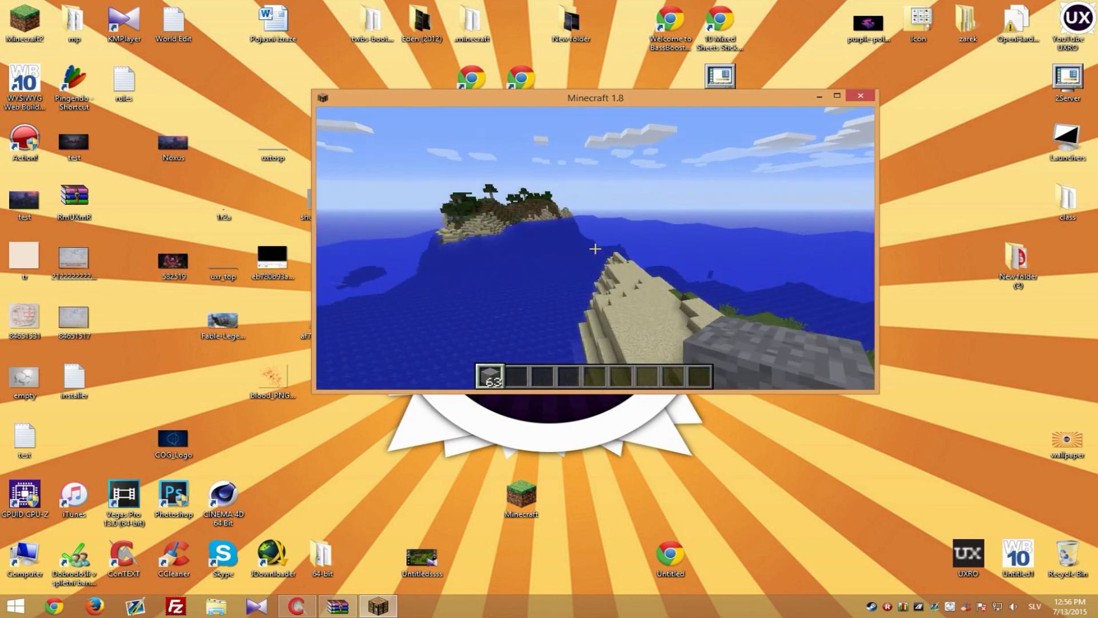
Step: Fly over the sea and explore the wooded, sandy islands around the spawn area
key("w")
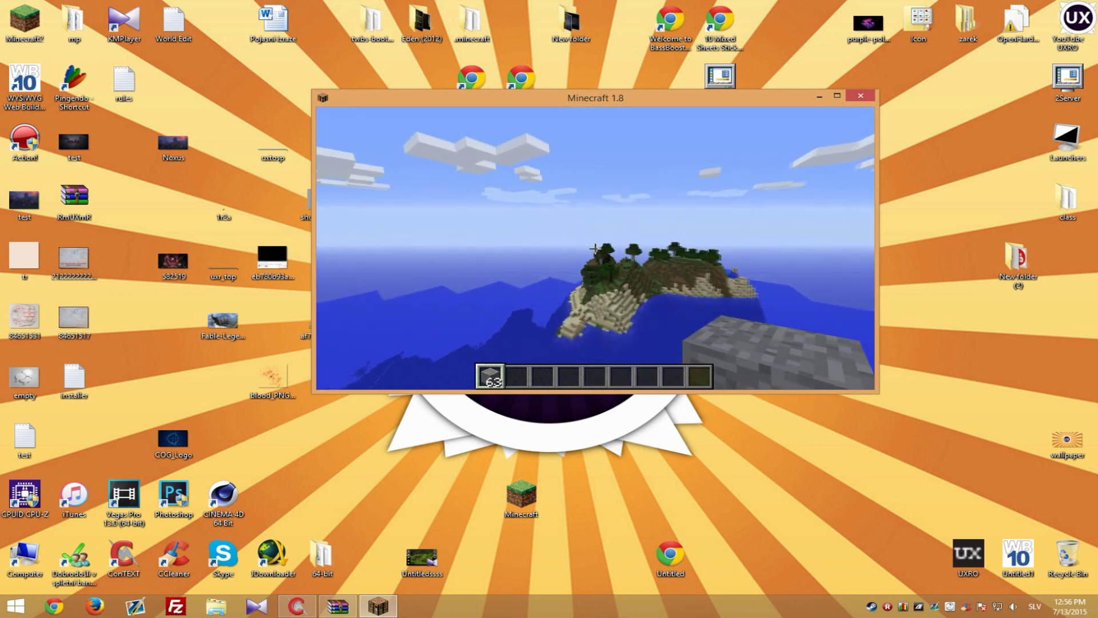
key("w")
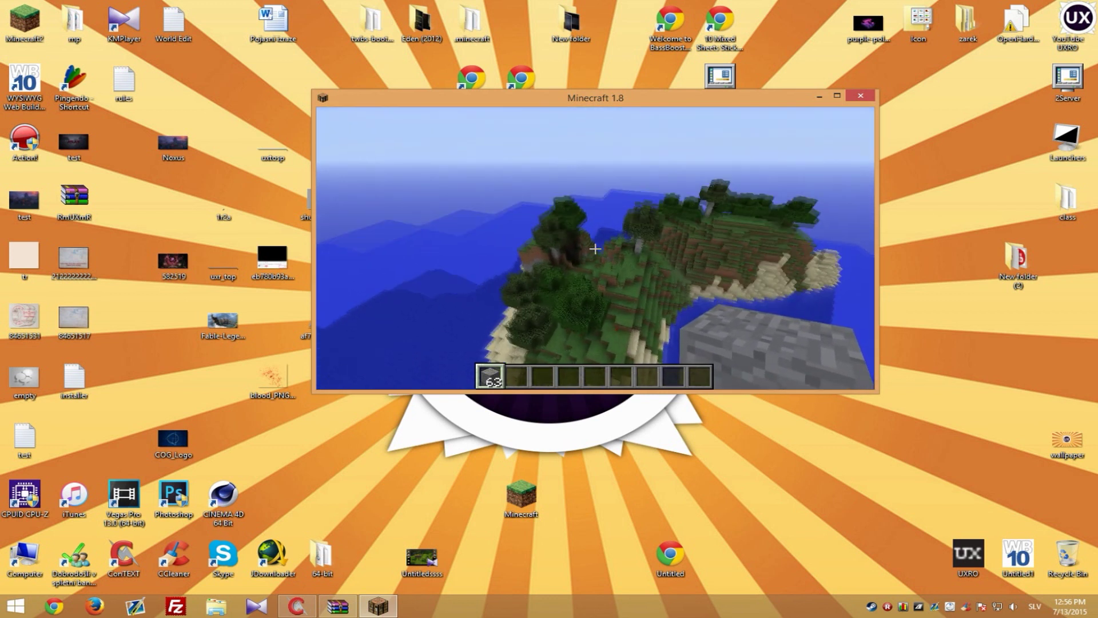
key("w")
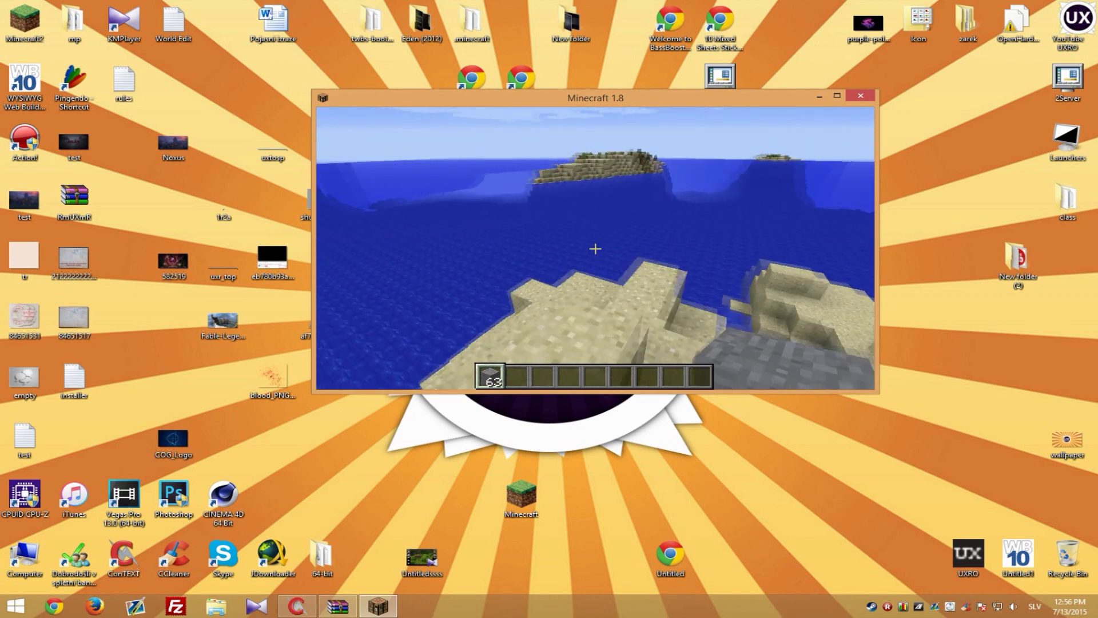
key("w")
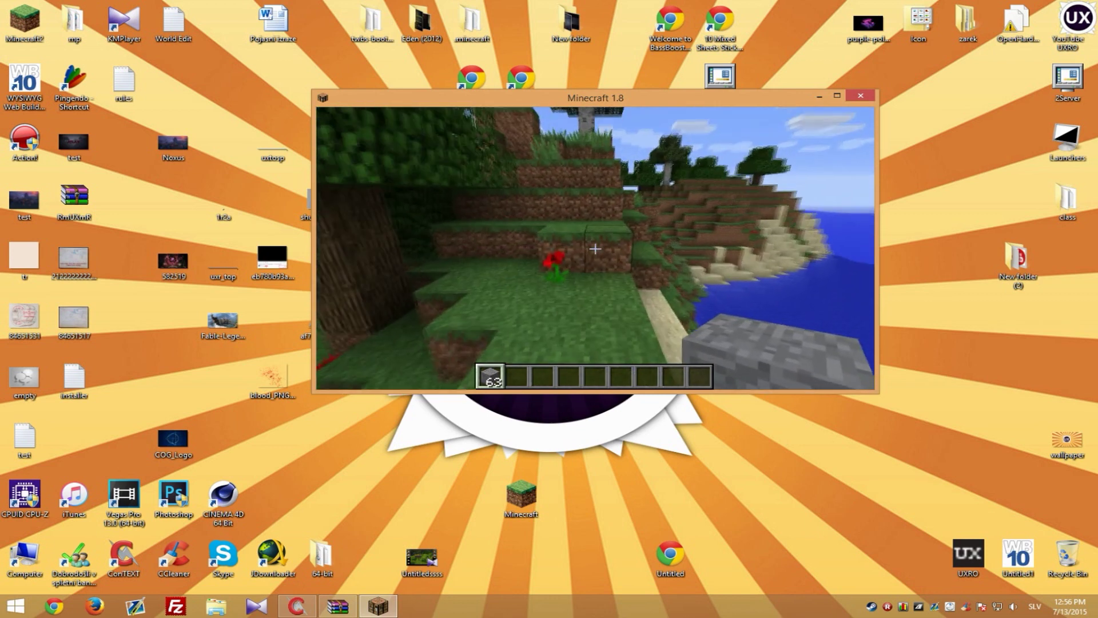
key("w")
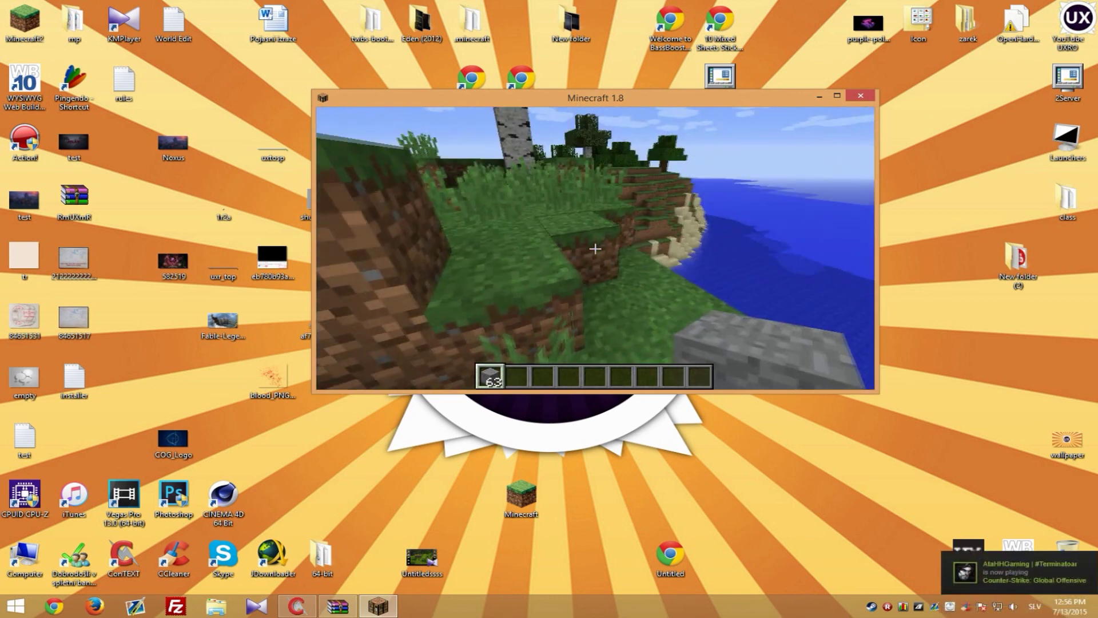
key("w")
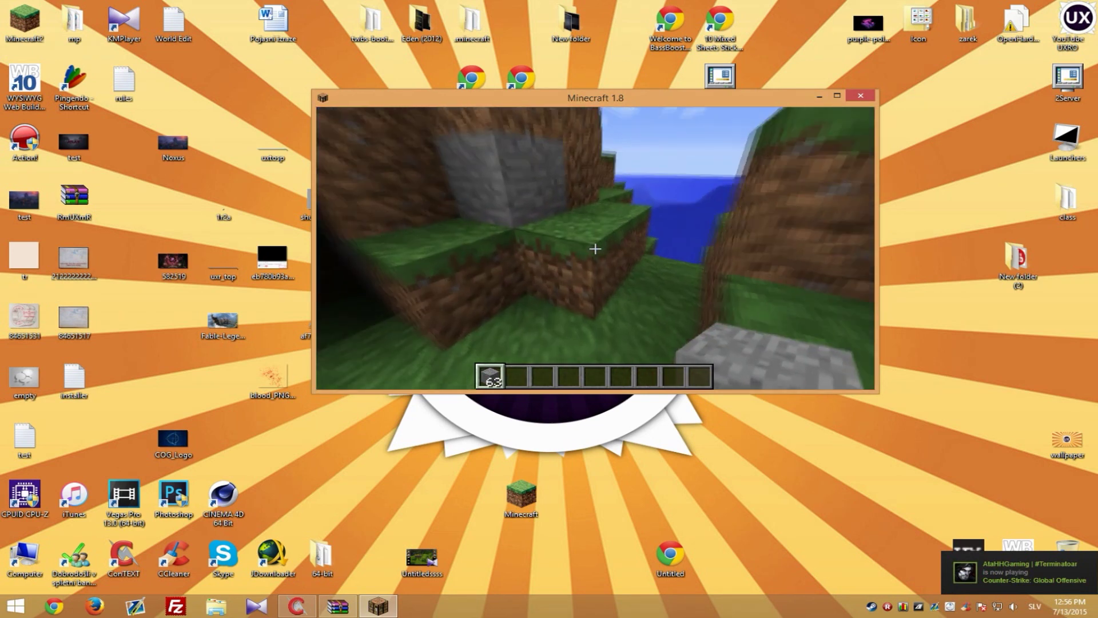
key("w")
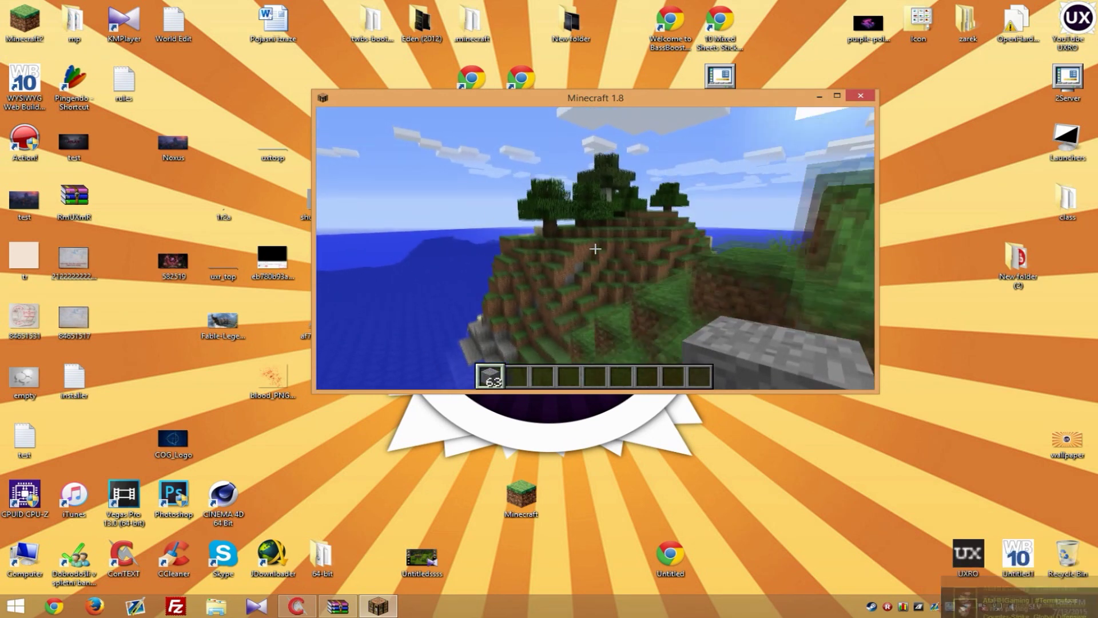